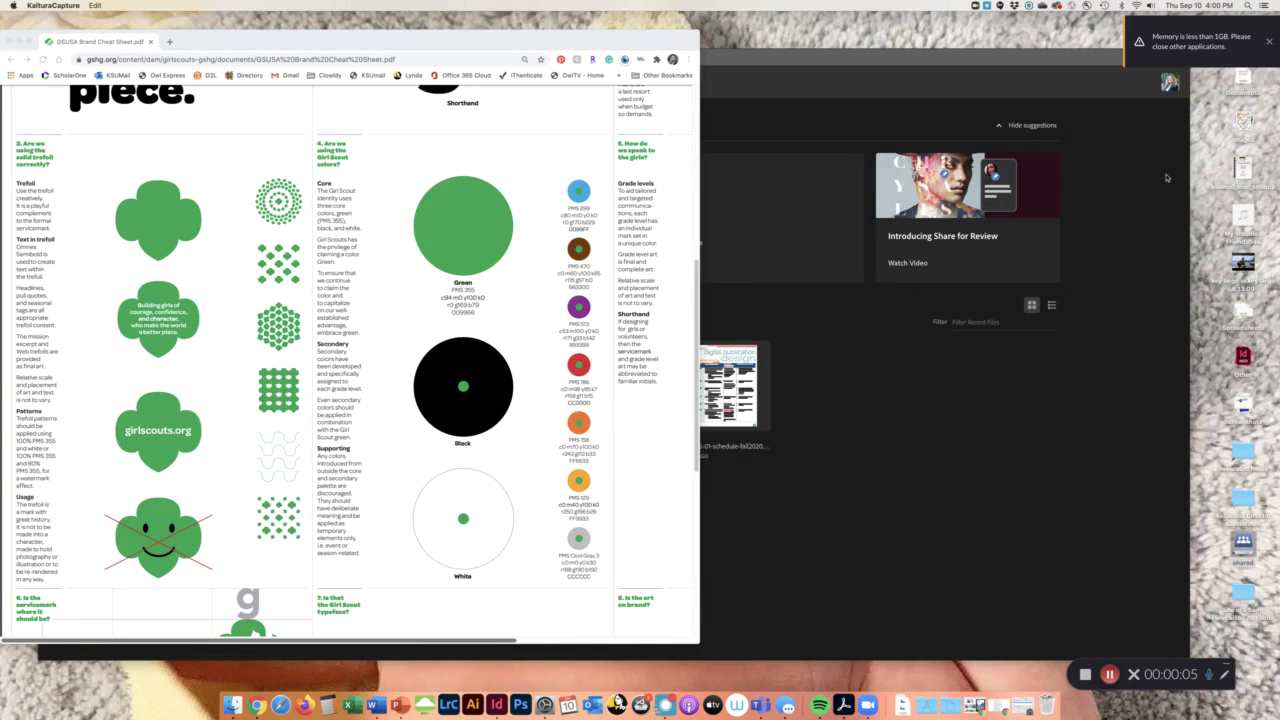
- Dismiss the macOS low-memory notification next to the Girl Scouts brand cheat sheet
left_click(1269, 43)
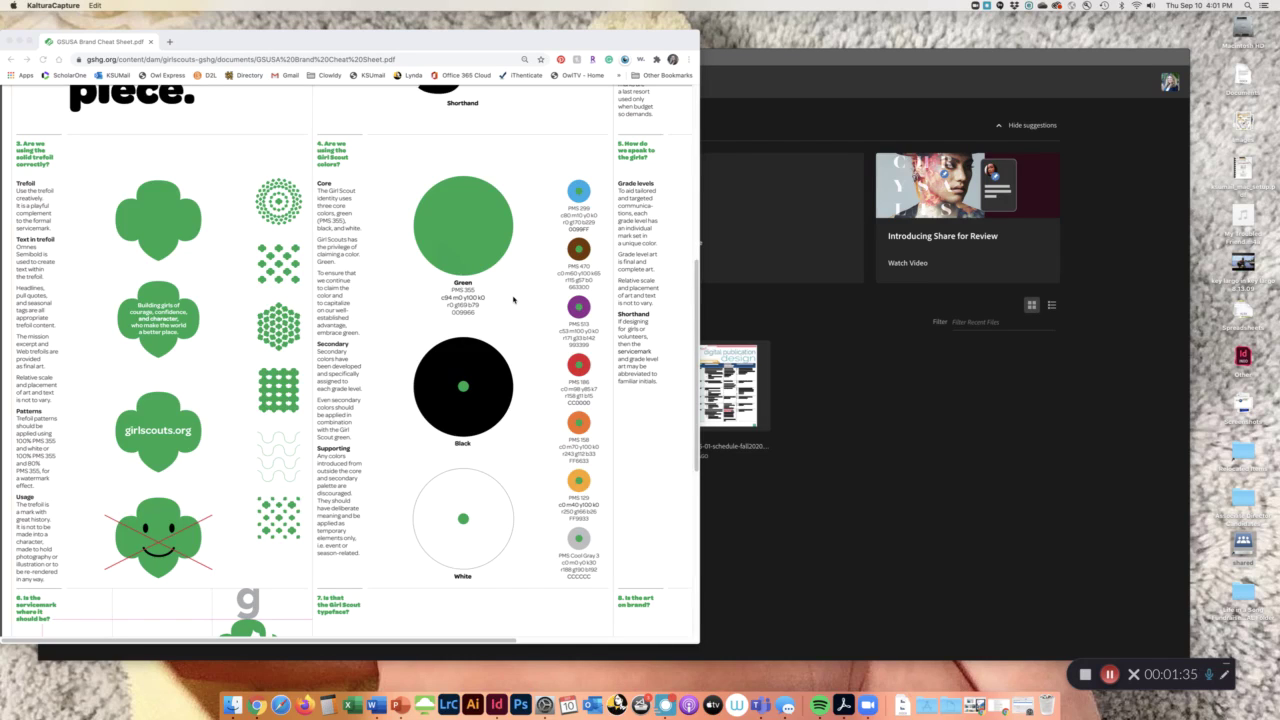
- Arrange the InDesign window and the brand cheat sheet PDF side by side
left_click(806, 328)
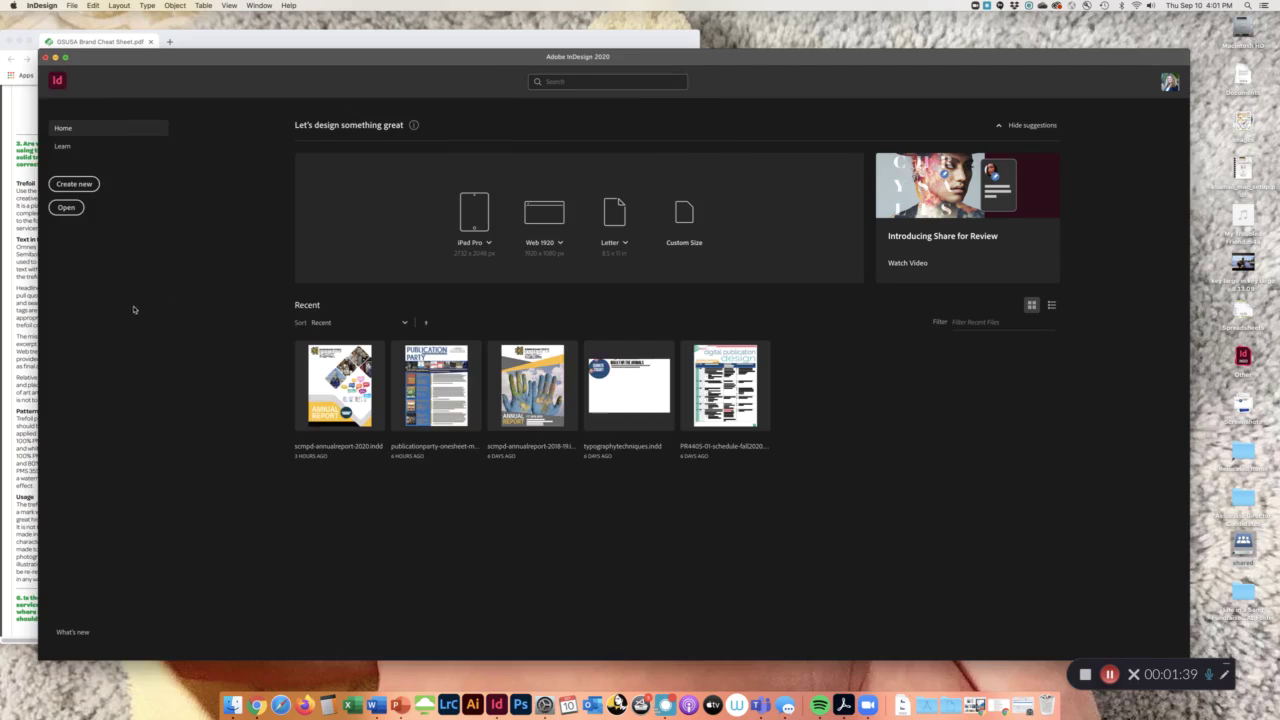
left_click_drag(40, 326, 465, 338)
left_click(463, 341)
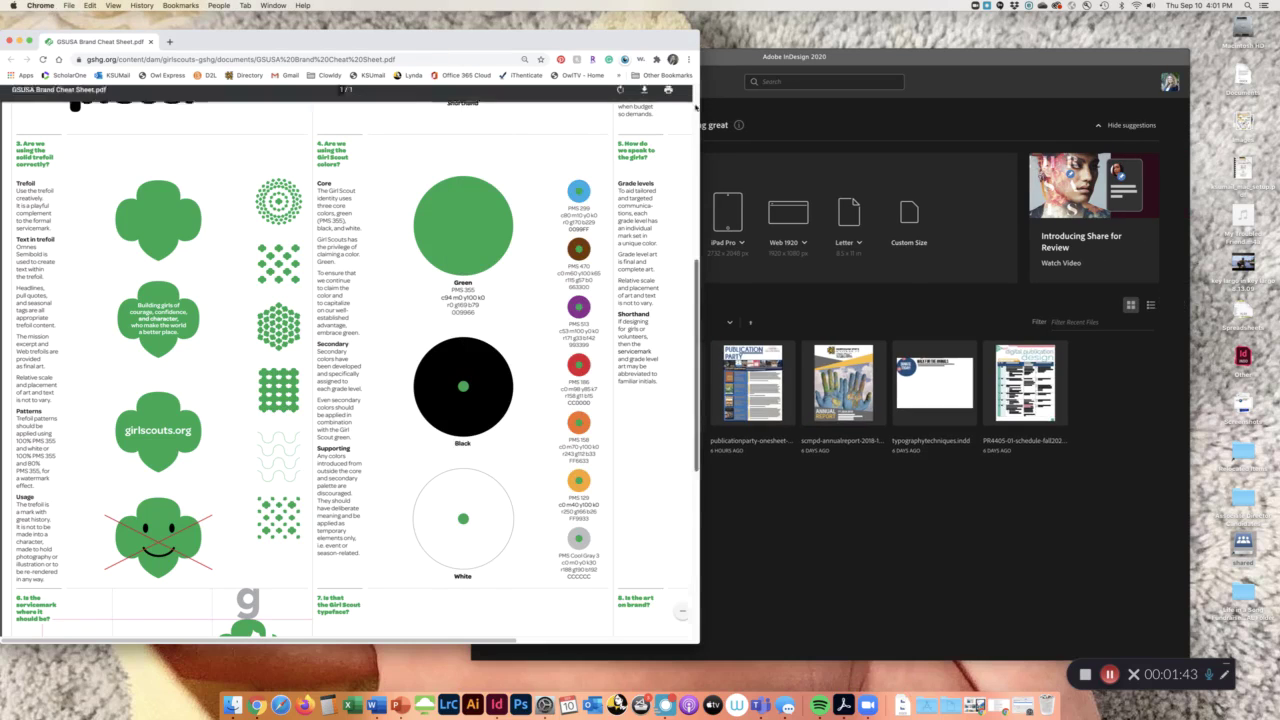
left_click_drag(700, 104, 465, 132)
scroll(253, 208, "right", 5)
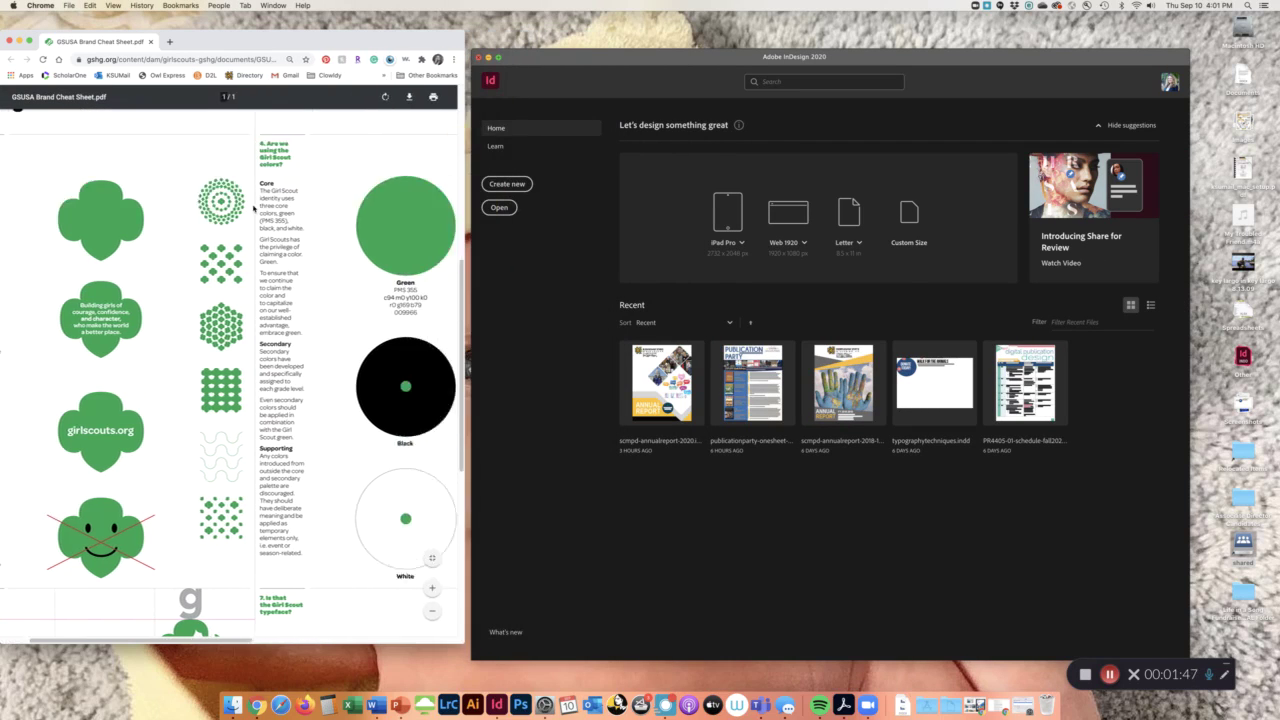
scroll(253, 208, "right", 2)
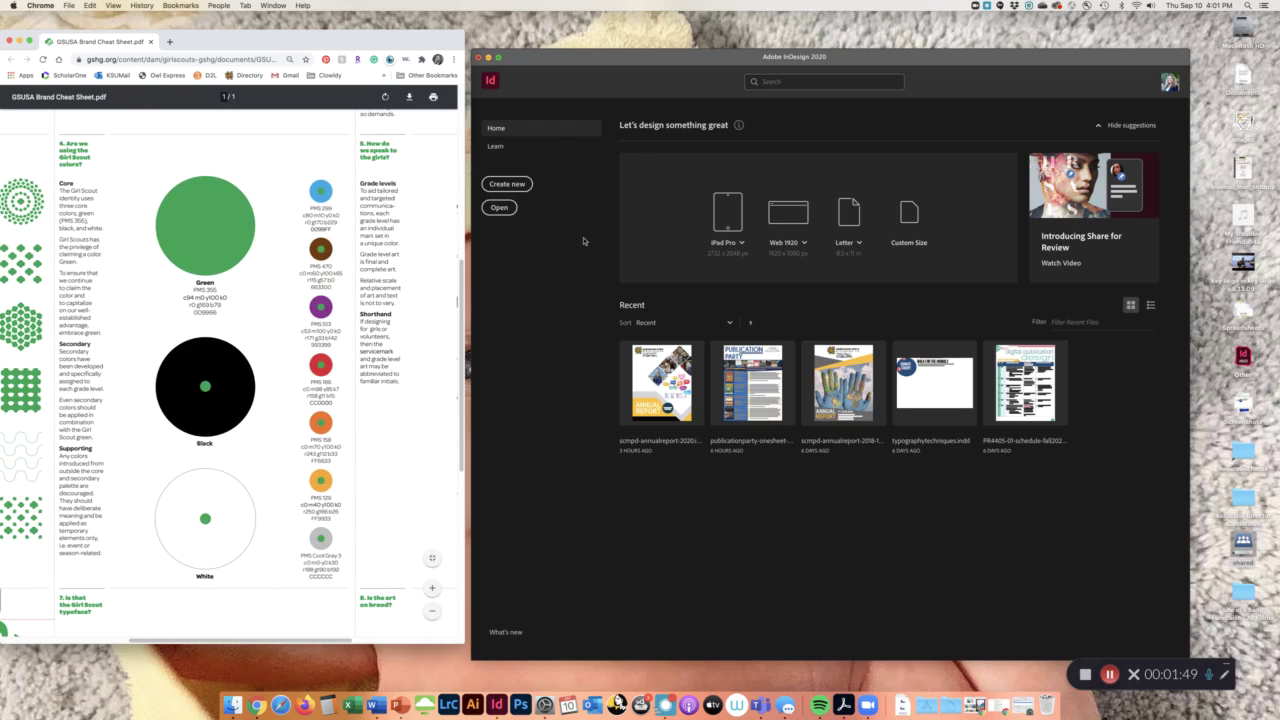
- Create a new blank document with the default settings
left_click(518, 187)
left_click(518, 186)
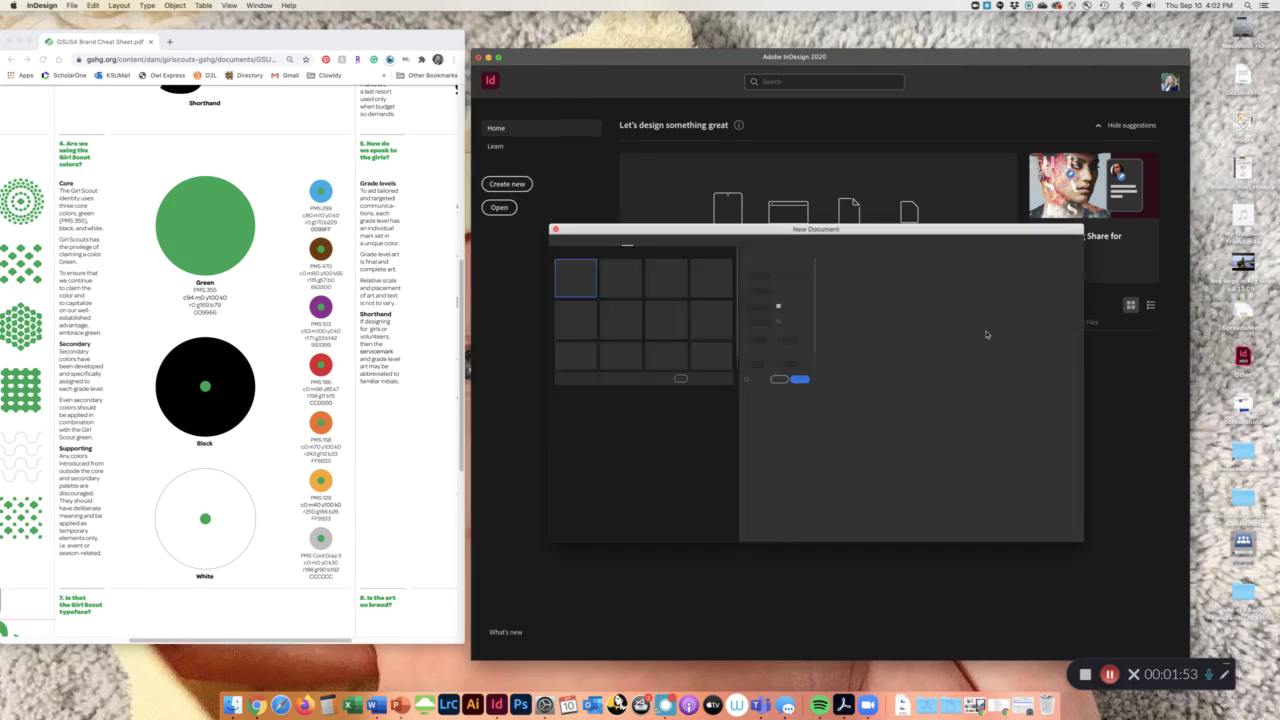
left_click(1051, 523)
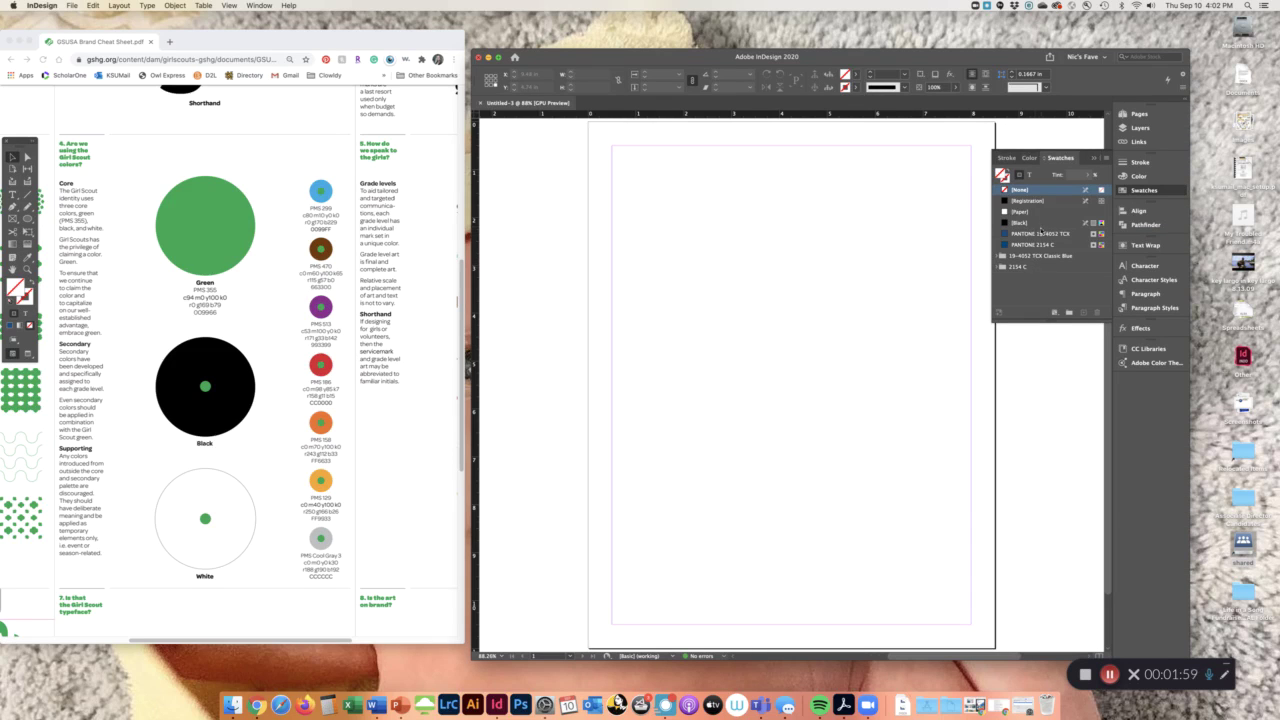
- Delete the PANTONE 19-4052 TCX and PANTONE 2154 C swatches from the Swatches panel
left_click(1041, 232)
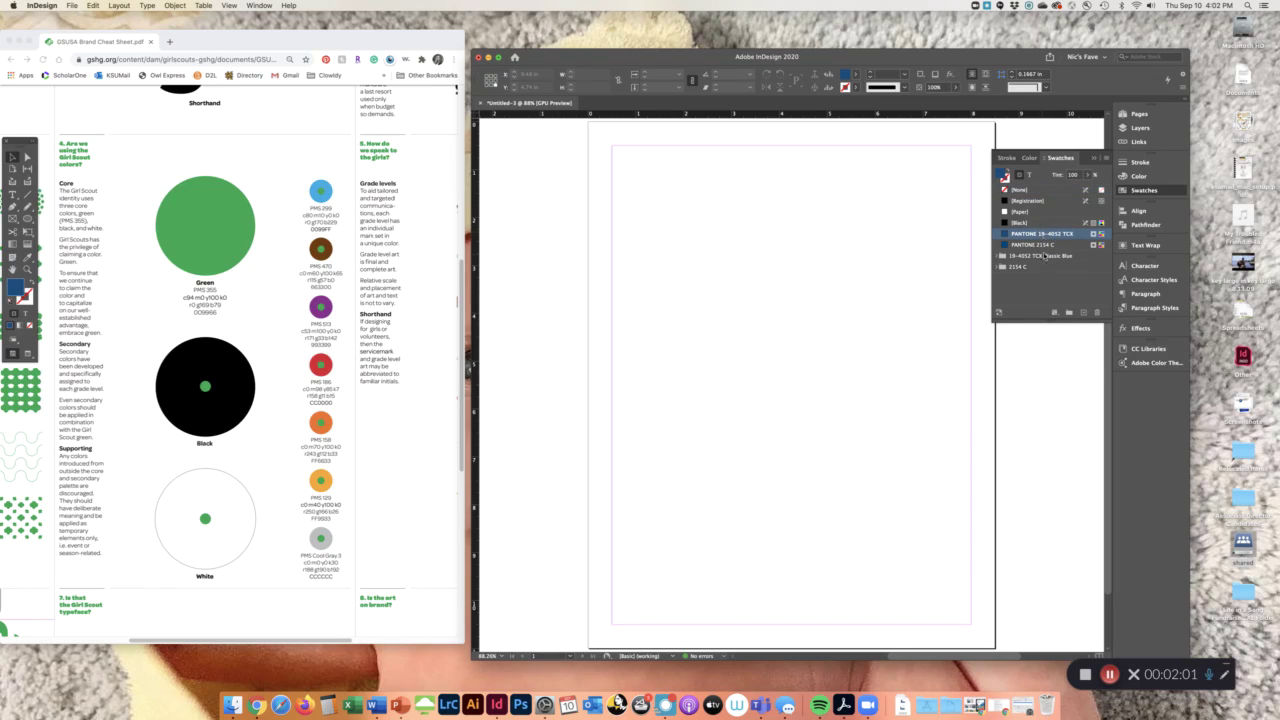
left_click(1055, 244, "shift")
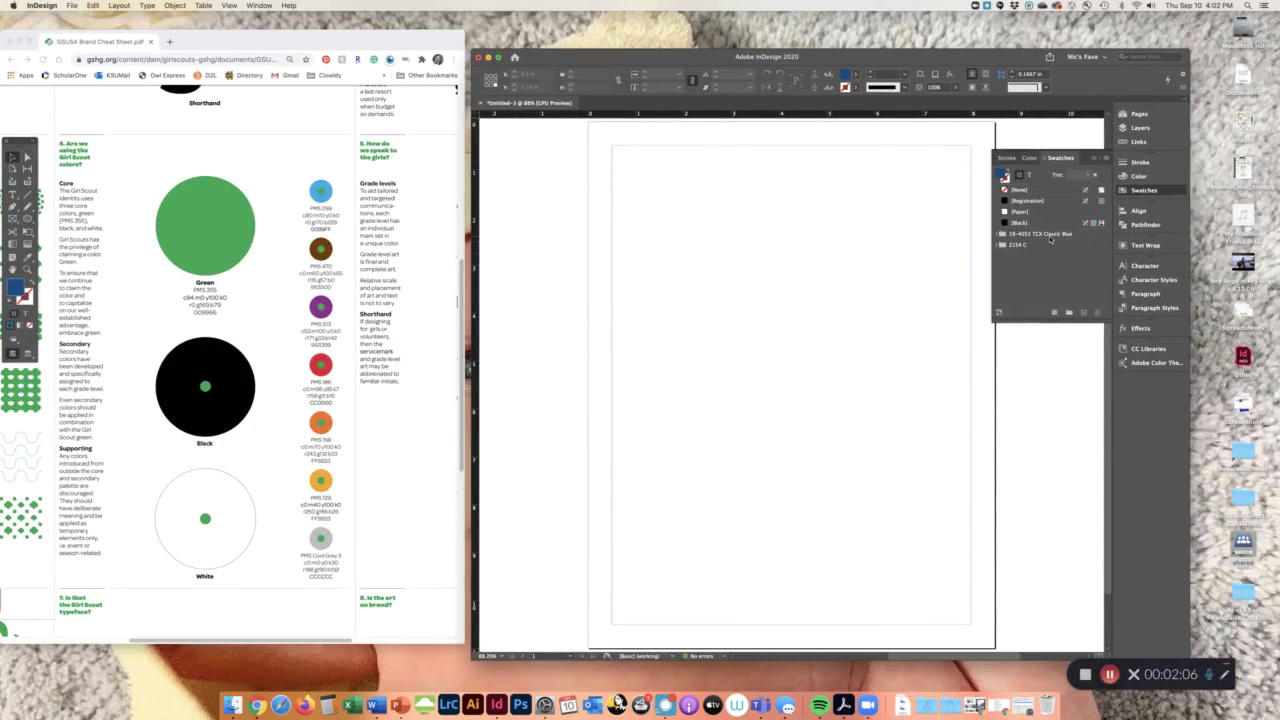
left_click(1049, 233)
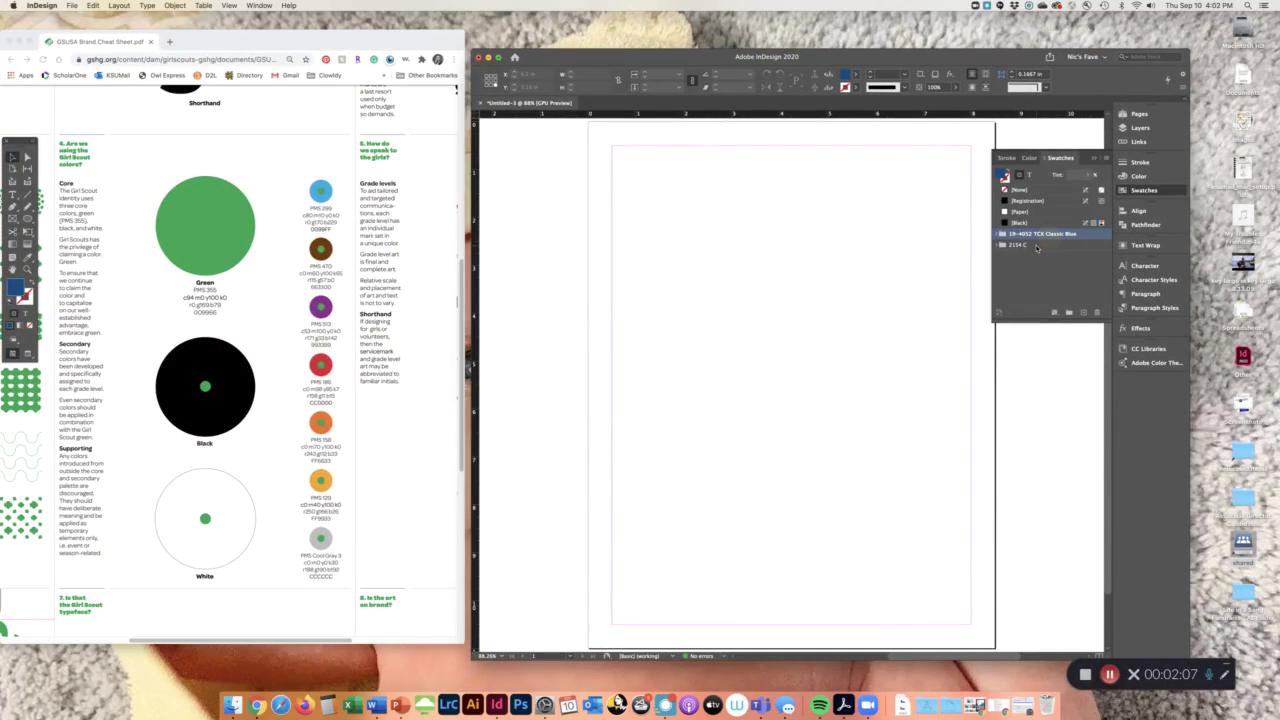
left_click(1040, 245, "shift")
left_click(1099, 311)
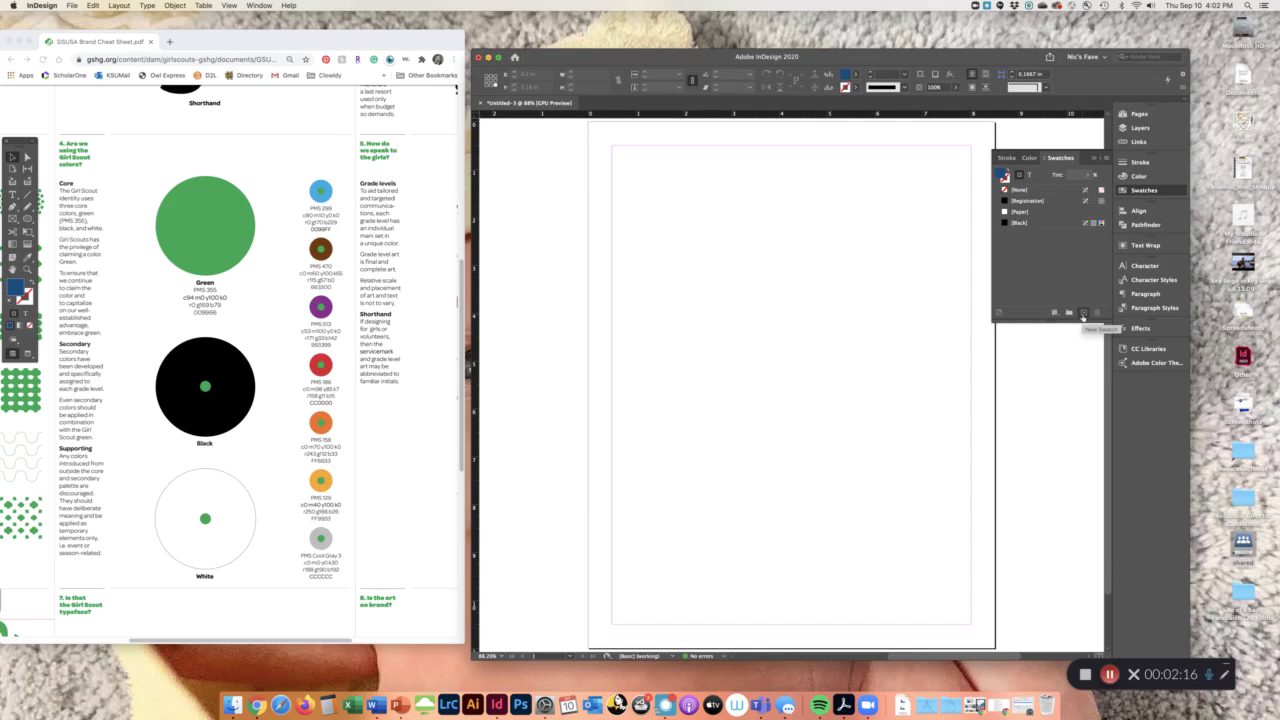
- Add a new CMYK swatch and enter C 94, M 0, Y 100 for the Girl Scout green
left_click(1083, 315)
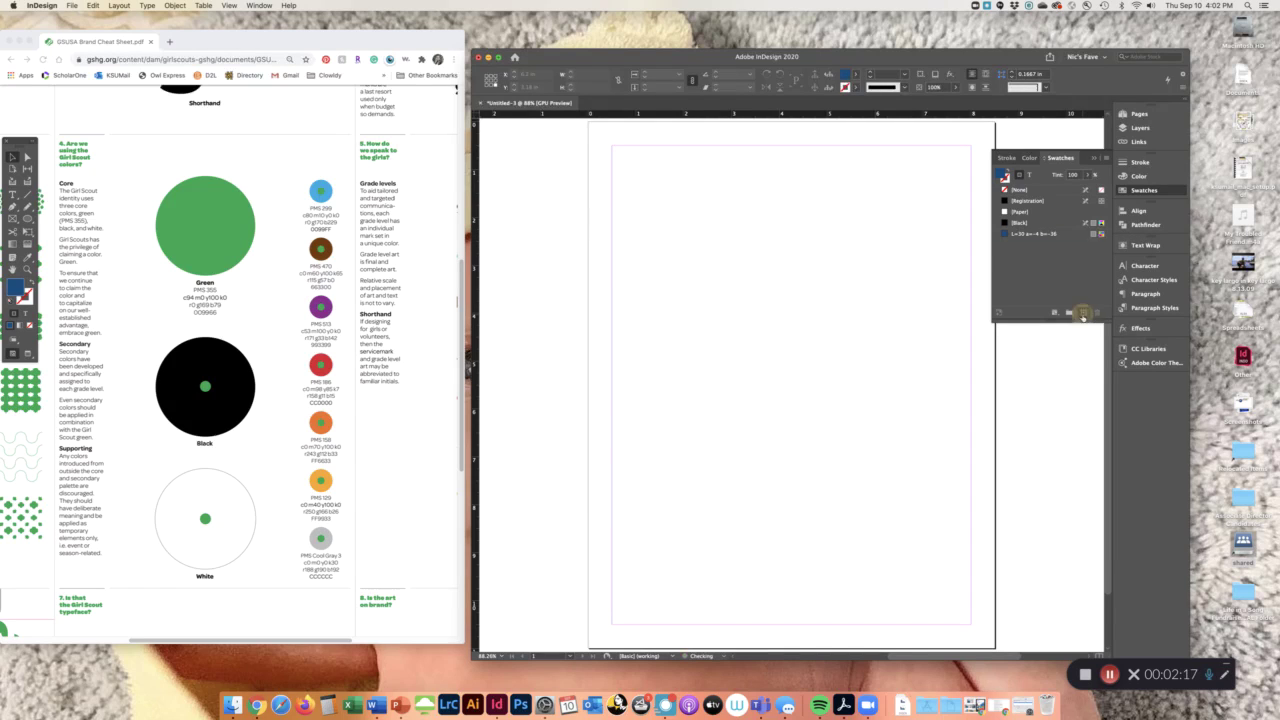
double_click(1101, 235)
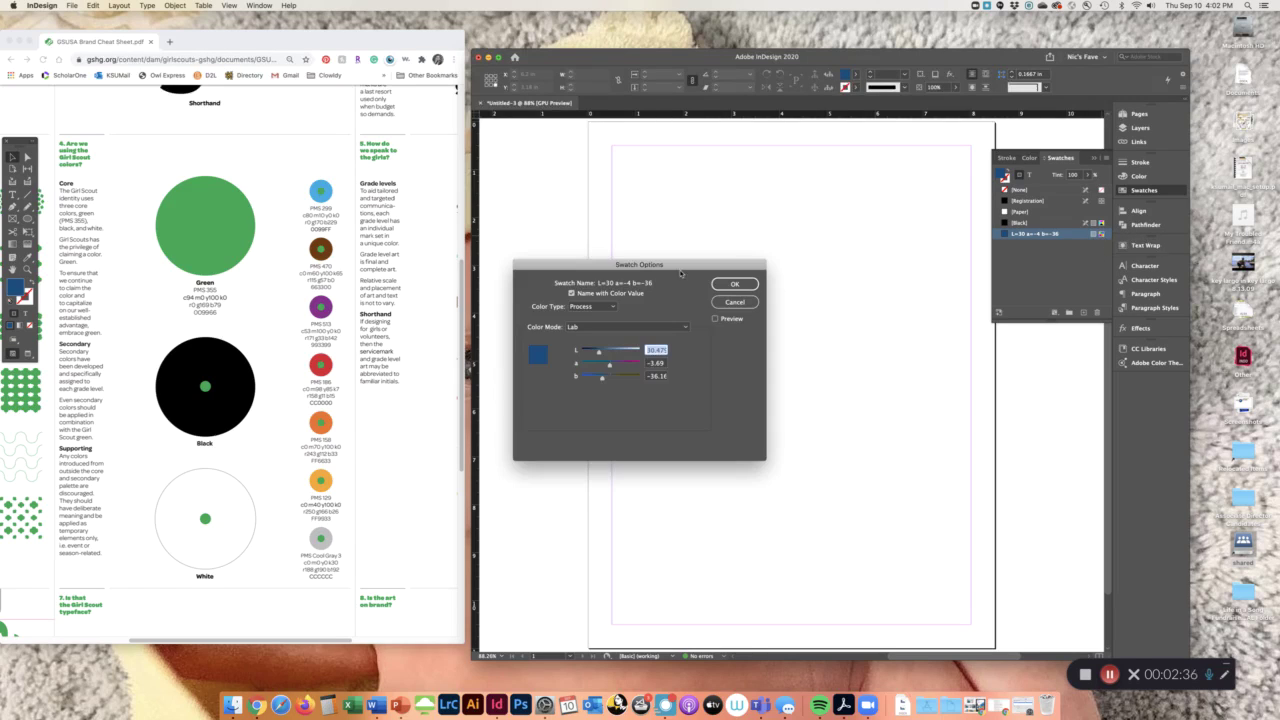
left_click_drag(608, 265, 721, 247)
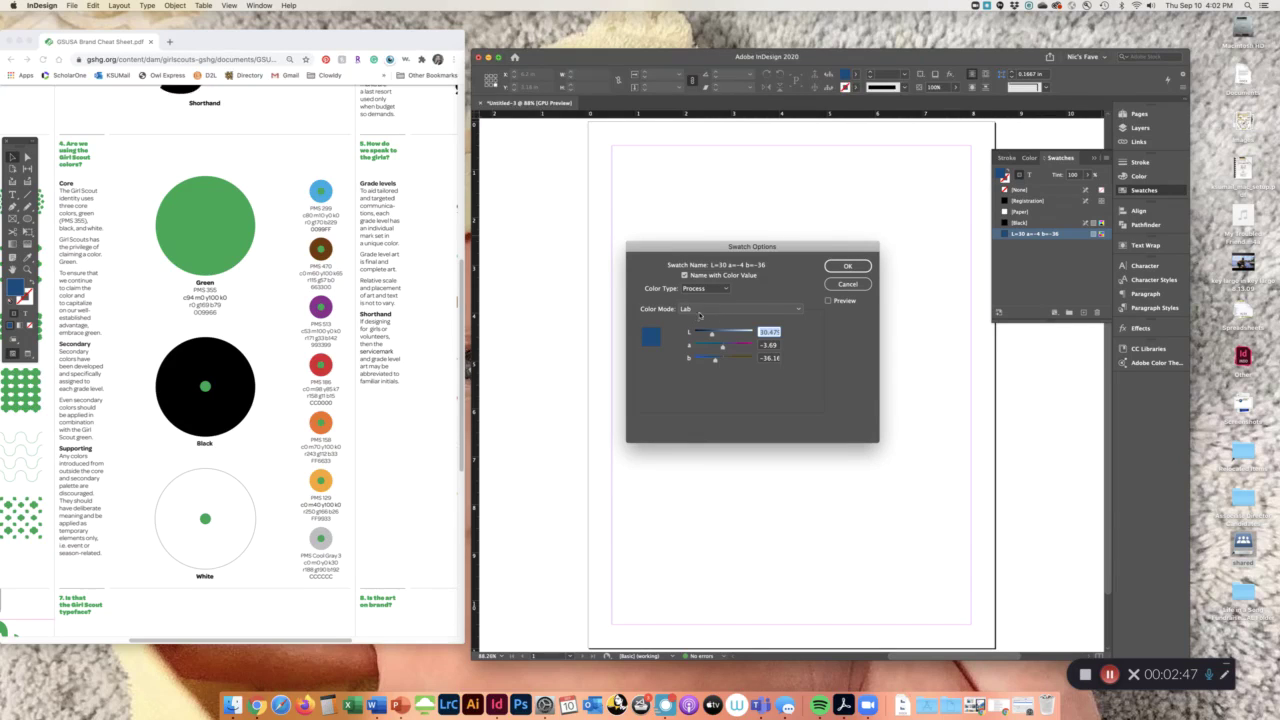
left_click(716, 310)
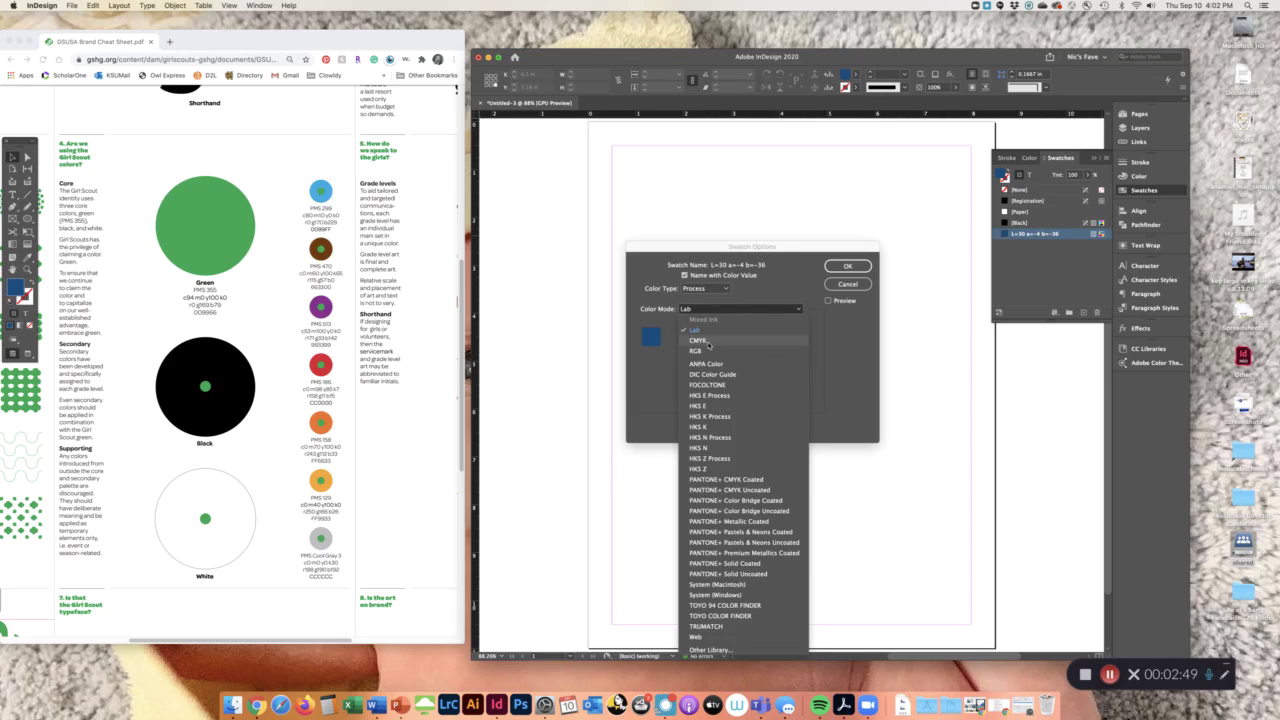
left_click(708, 341)
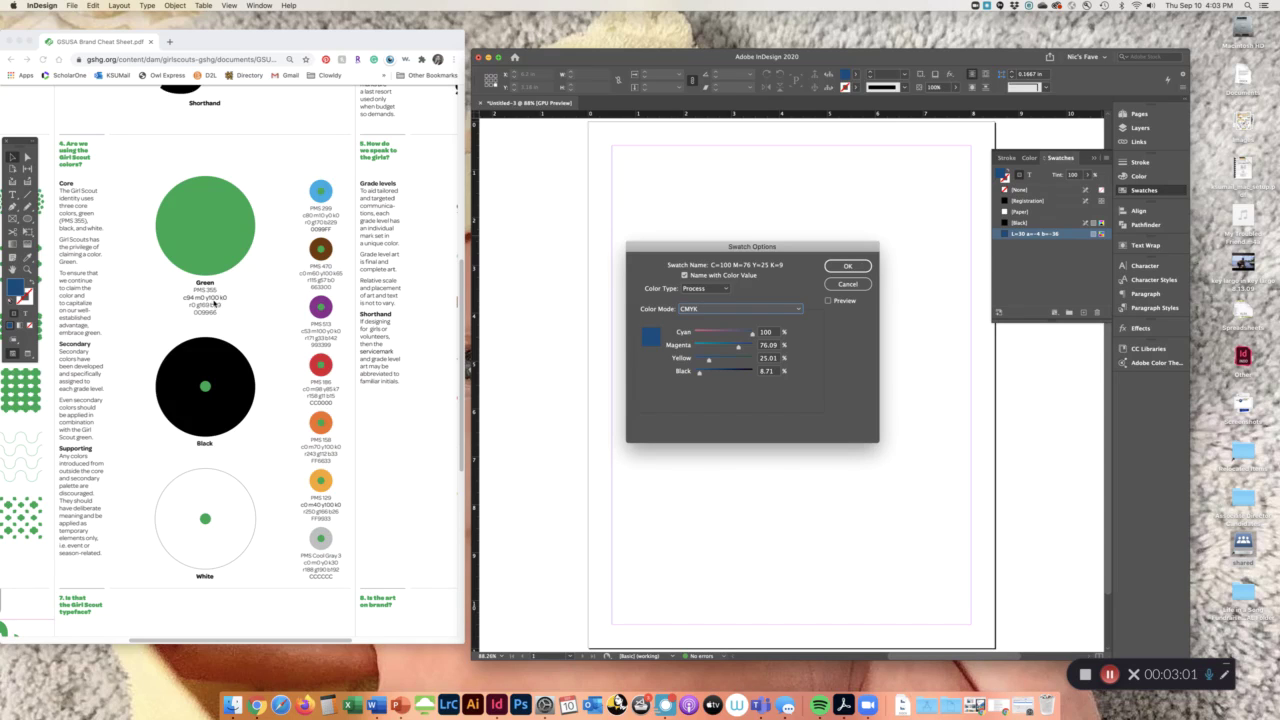
double_click(765, 332)
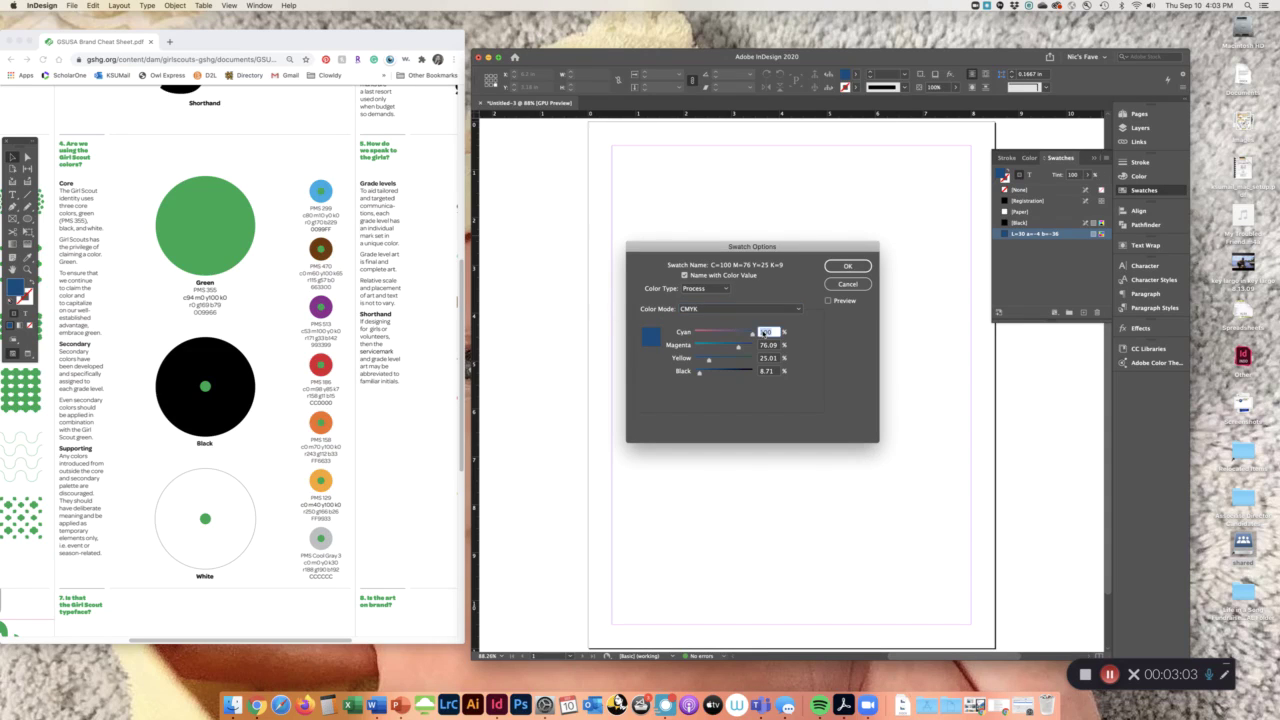
type("94")
key("Tab")
type("0")
key("Tab")
type("100")
key("Tab")
- Finish the green swatch with K 0, then duplicate it as blue C=80 M=10 Y=0 K=0
type("0")
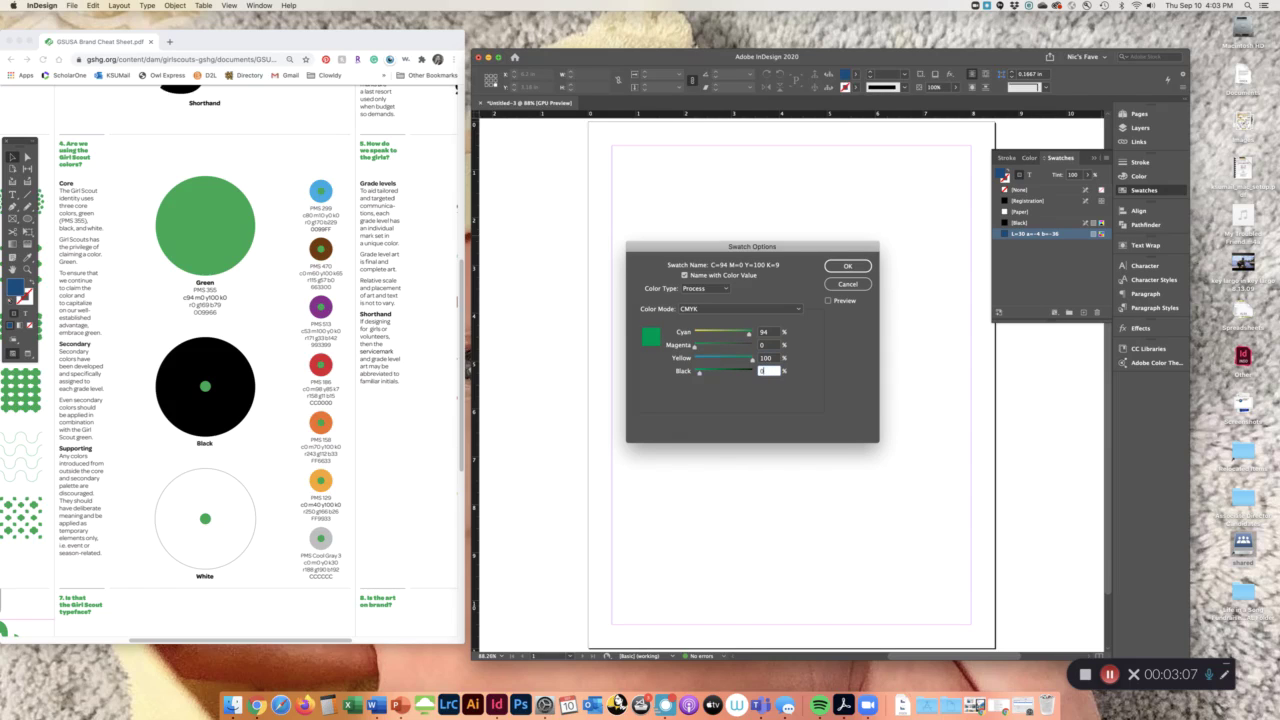
left_click(847, 266)
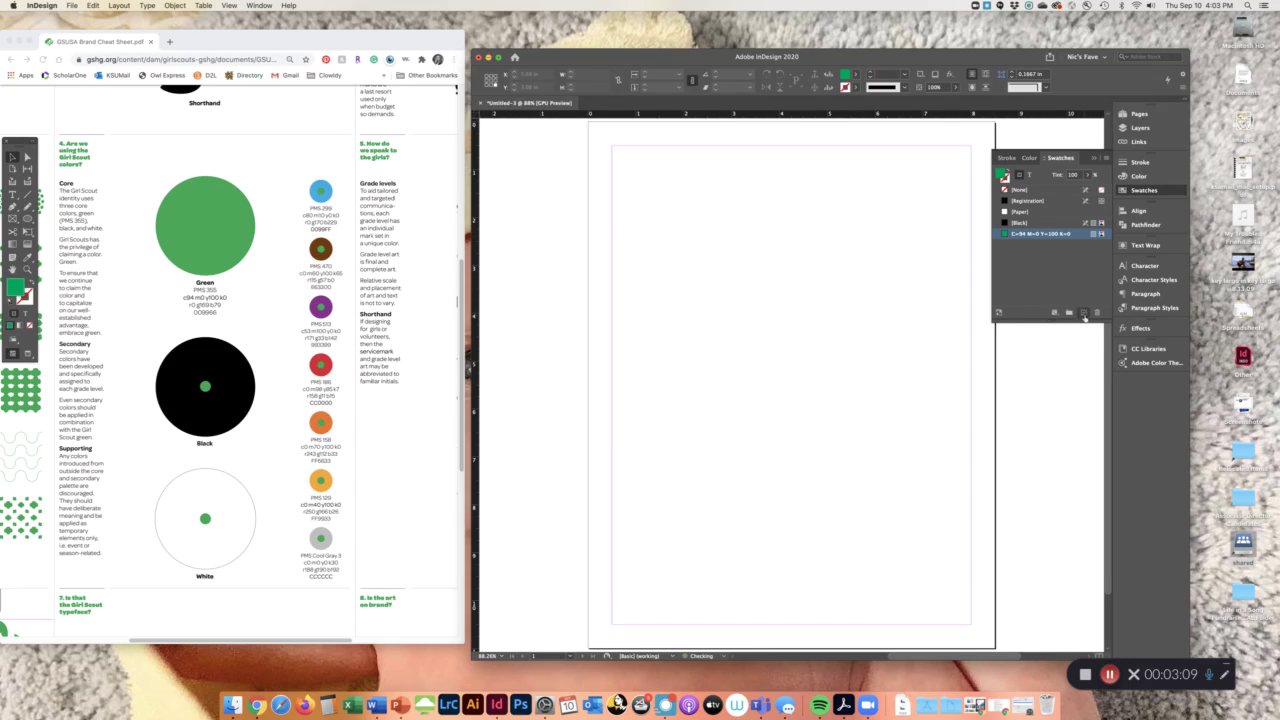
left_click(1082, 314)
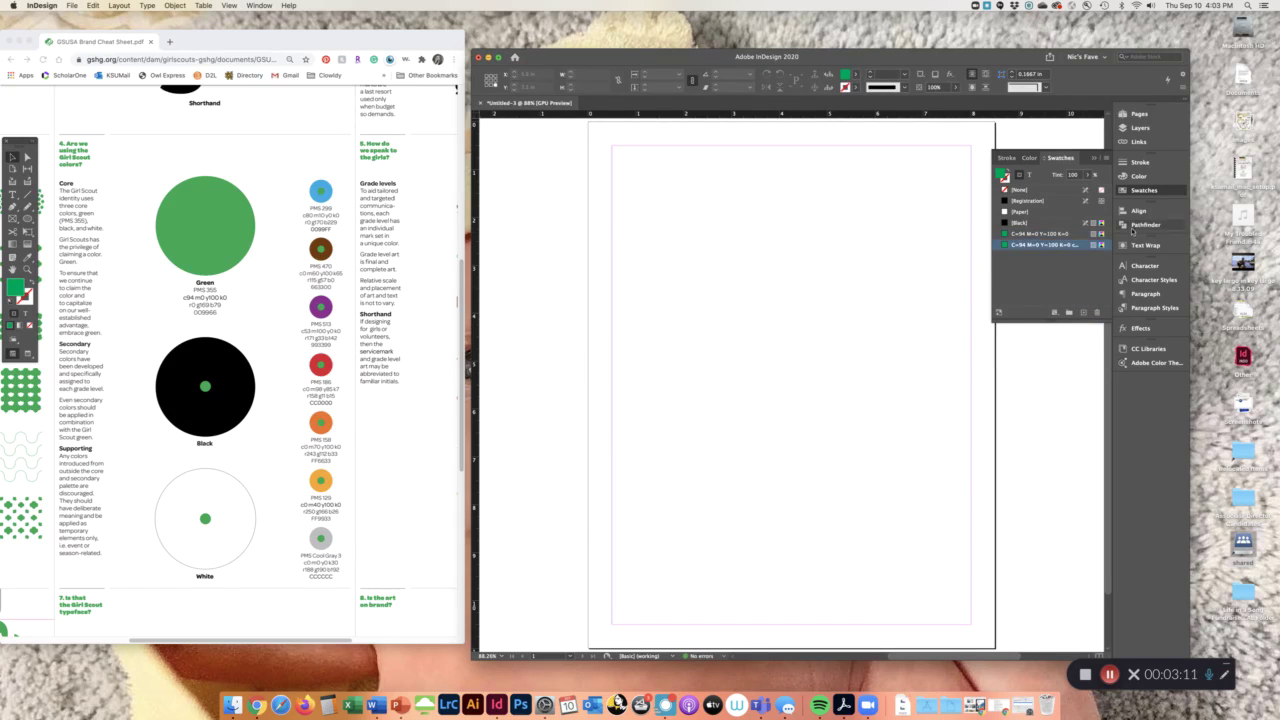
double_click(1105, 245)
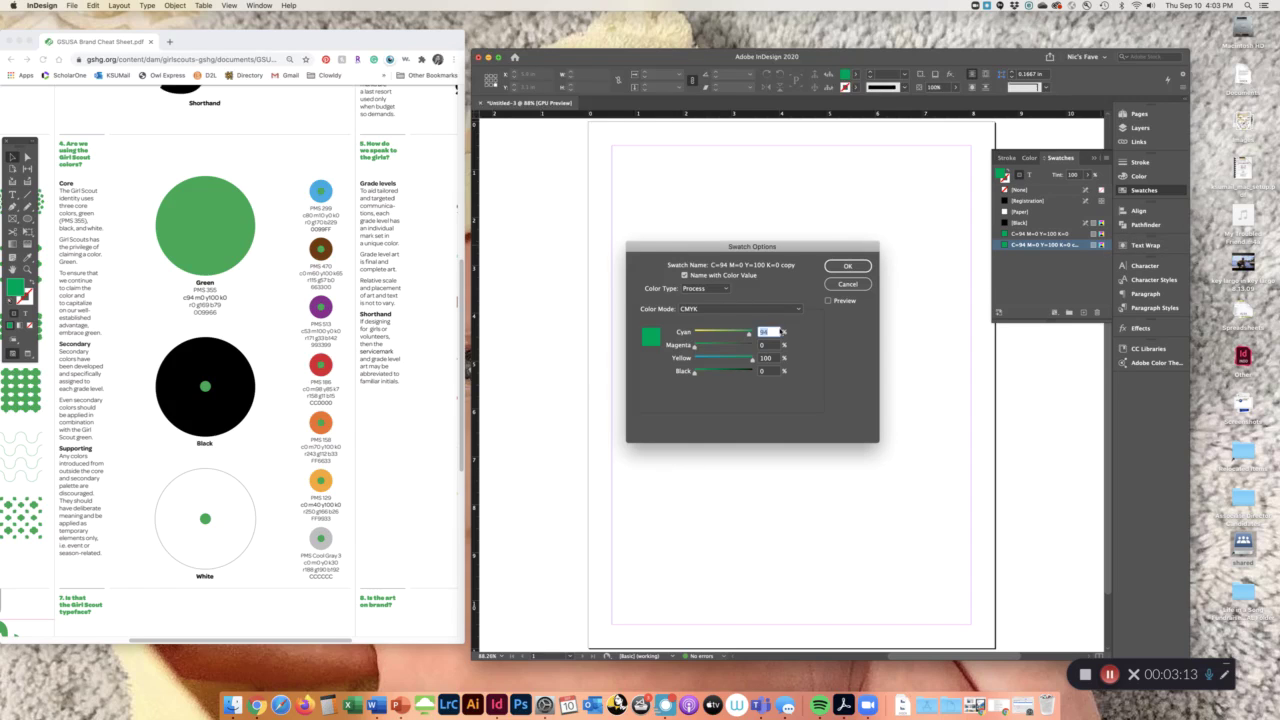
left_click(775, 332)
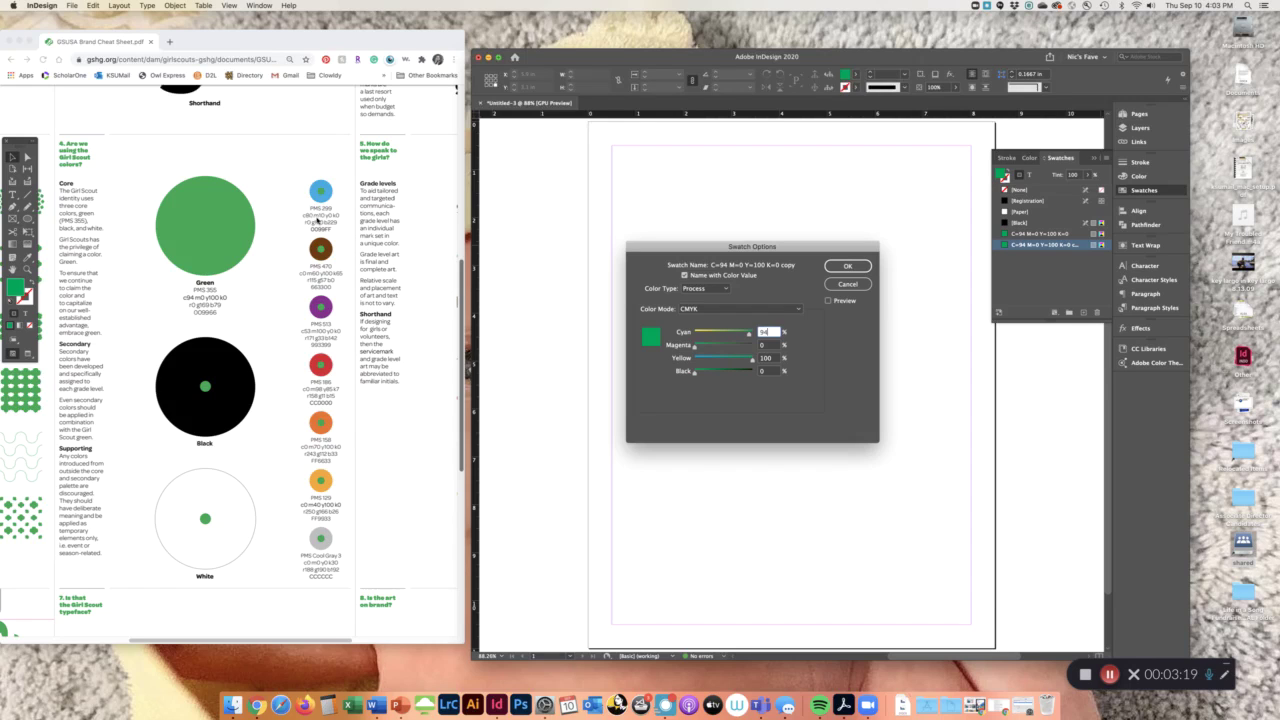
double_click(756, 332)
type("80")
key("Tab")
type("10")
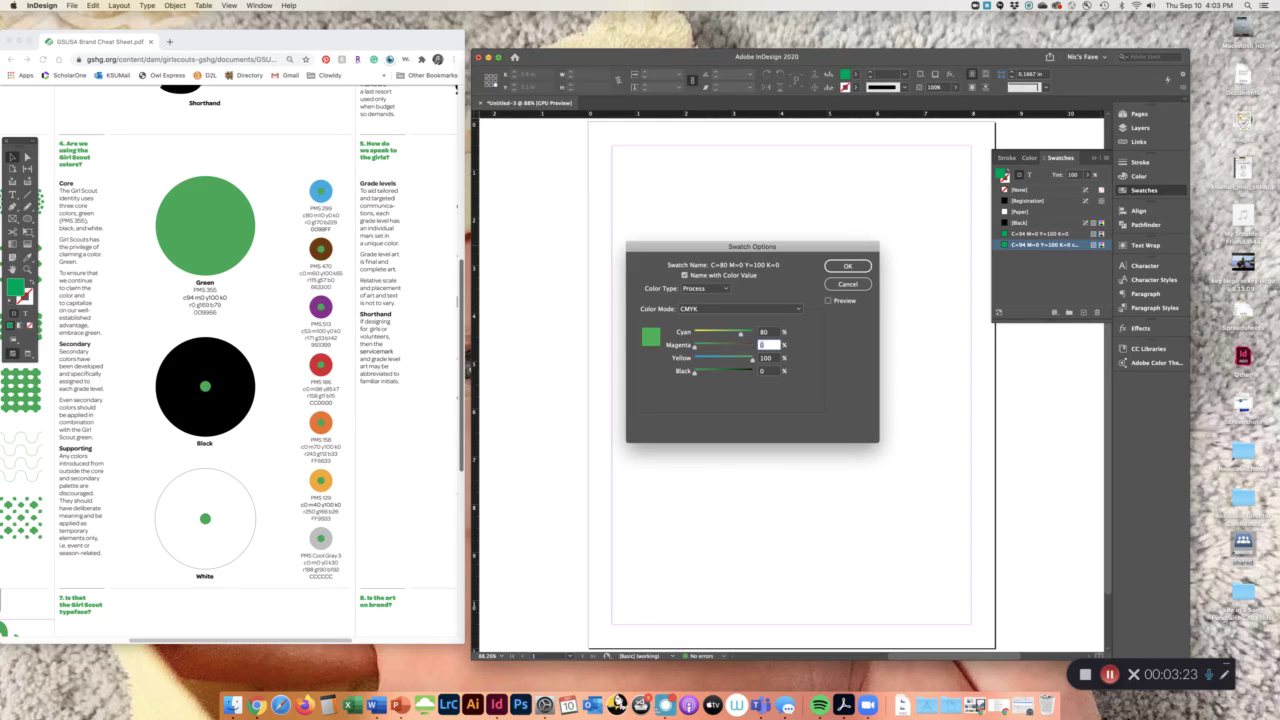
key("Tab")
type("0")
key("Tab")
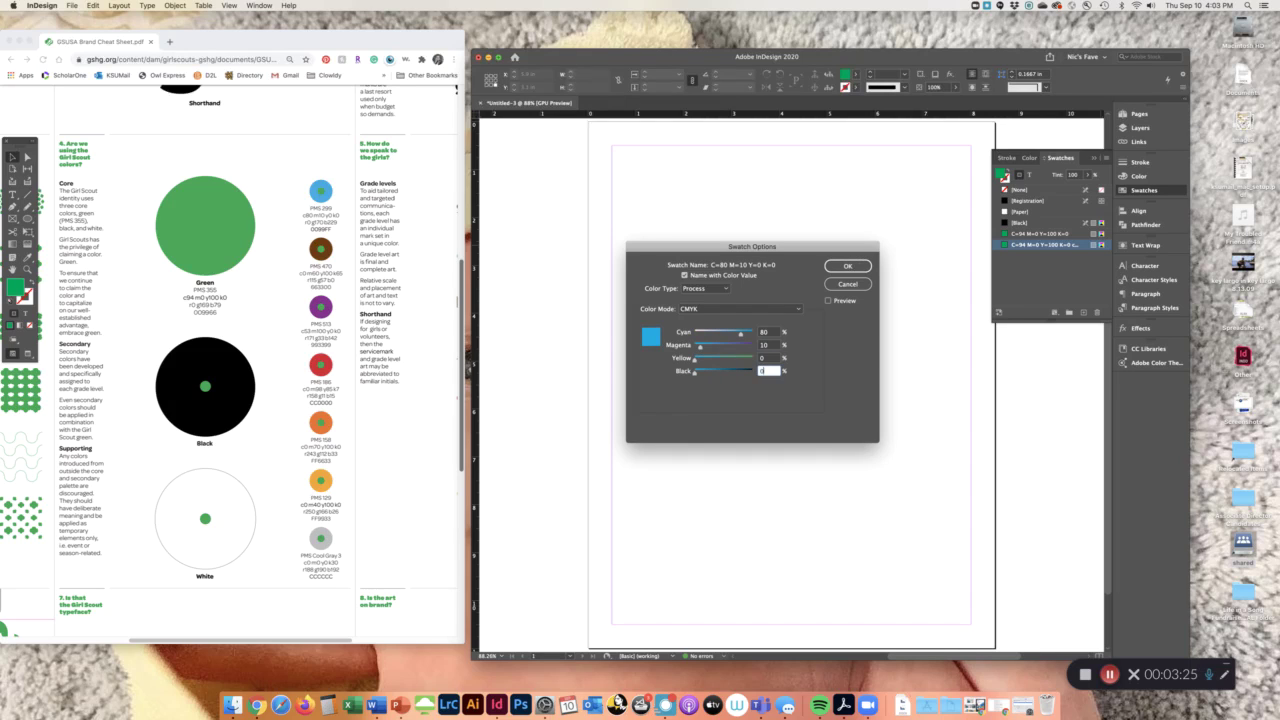
left_click(847, 266)
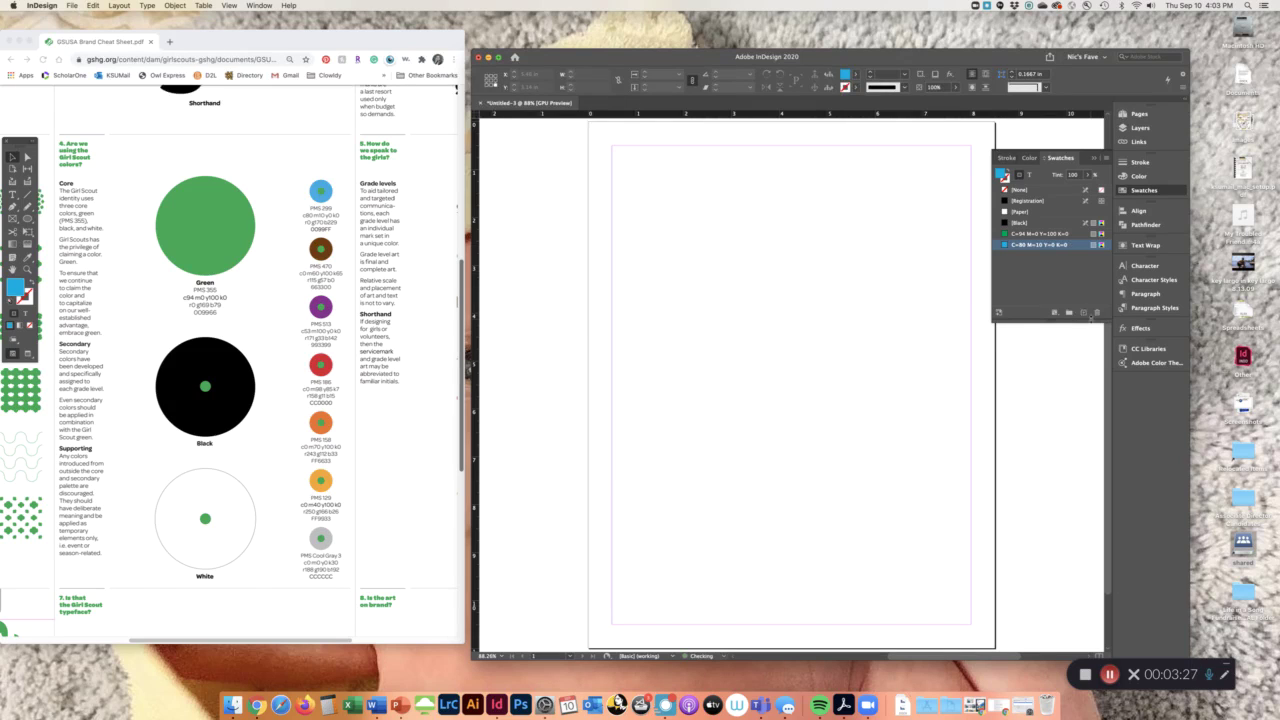
- Duplicate the blue swatch as brown C=0 M=60 Y=100 K=65
left_click(1085, 312)
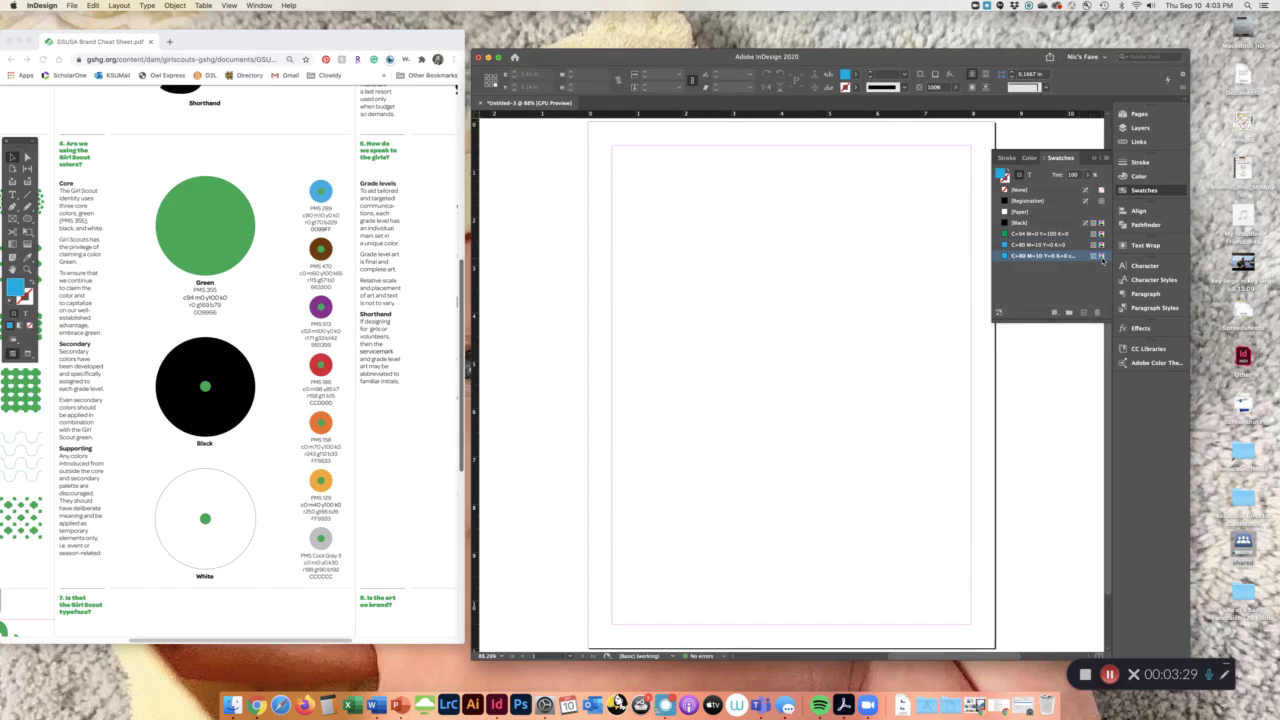
double_click(1101, 259)
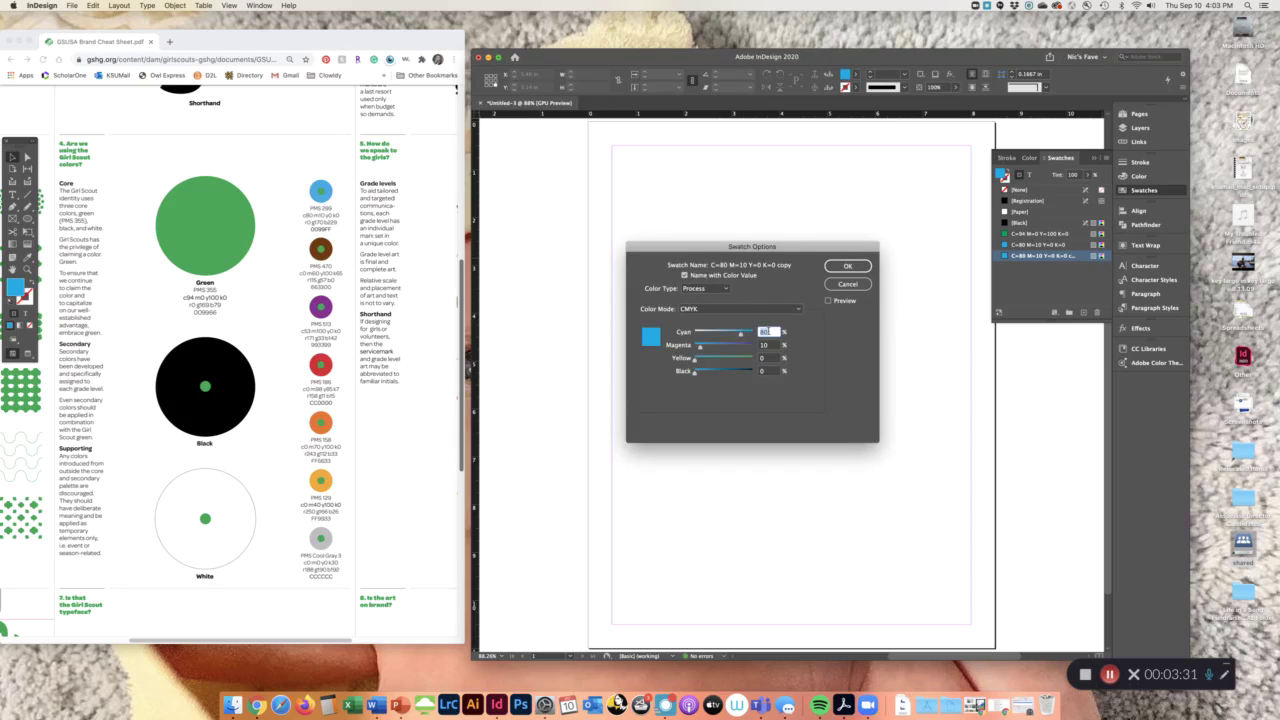
type("0")
key("Tab")
type("60")
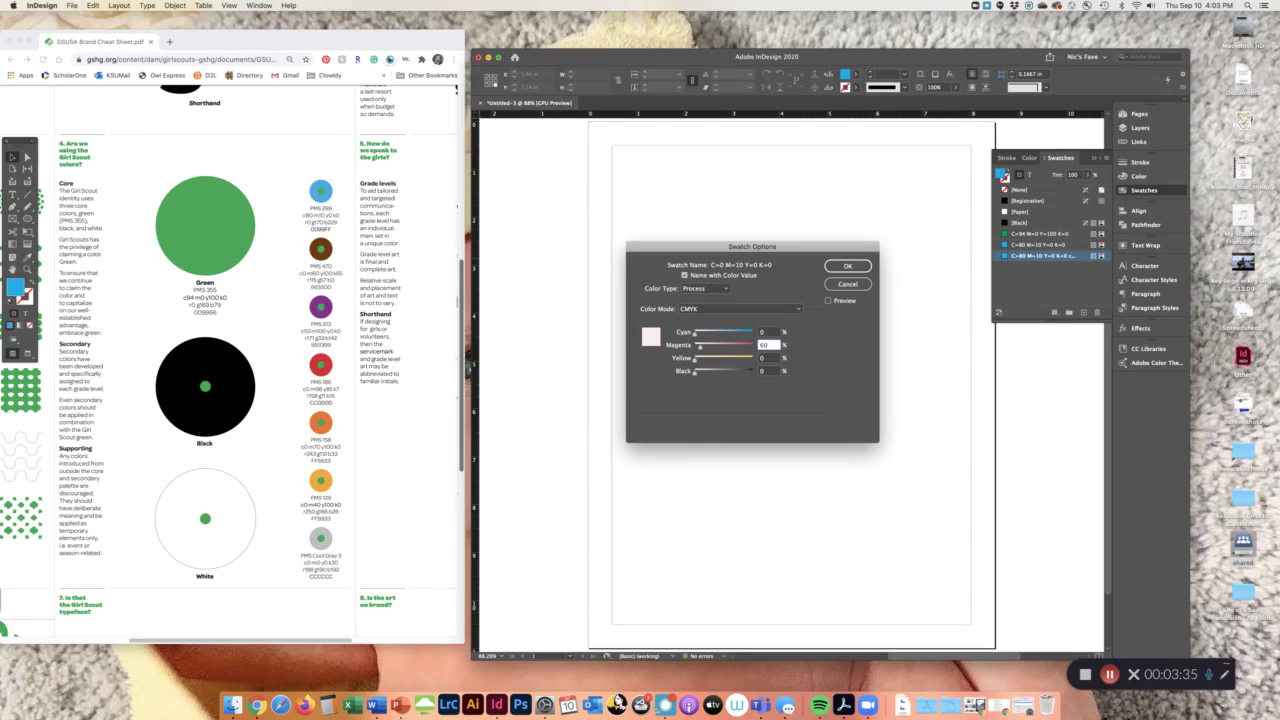
key("Tab")
type("100")
key("Tab")
type("65")
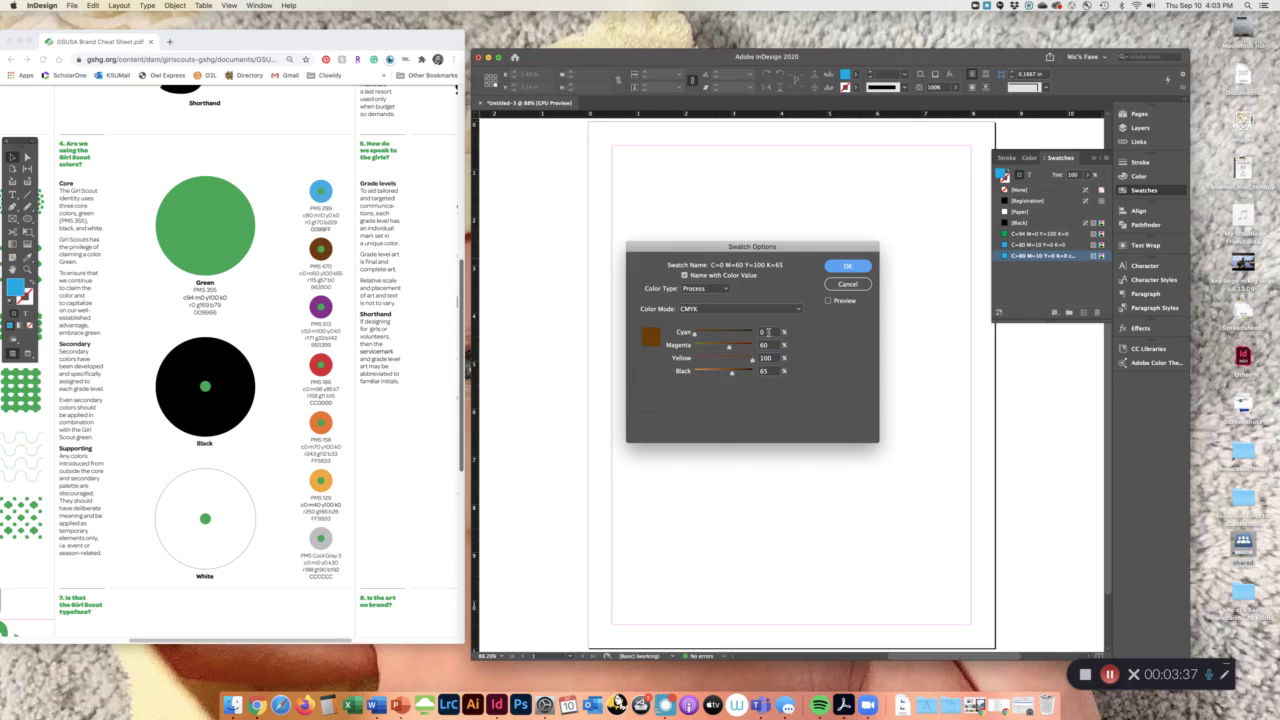
left_click(846, 265)
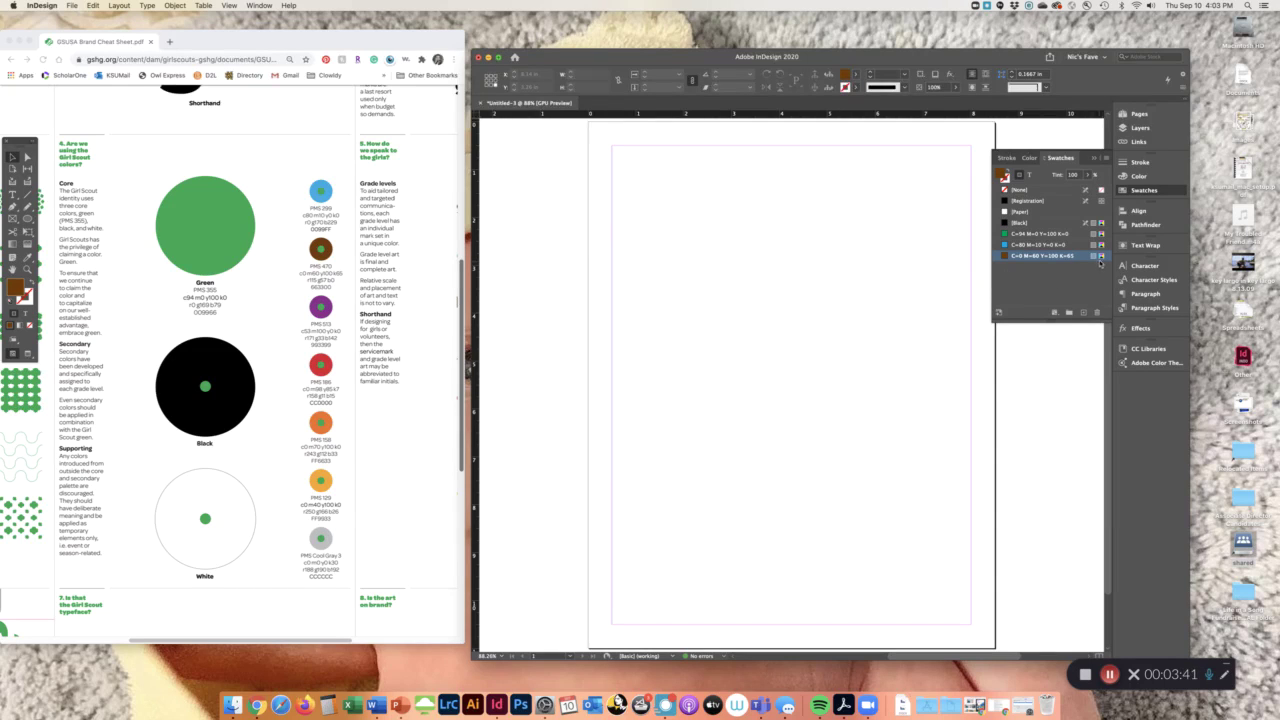
- Duplicate the brown swatch as an RGB purple, R=171 G=33 B=142
left_click(1085, 309)
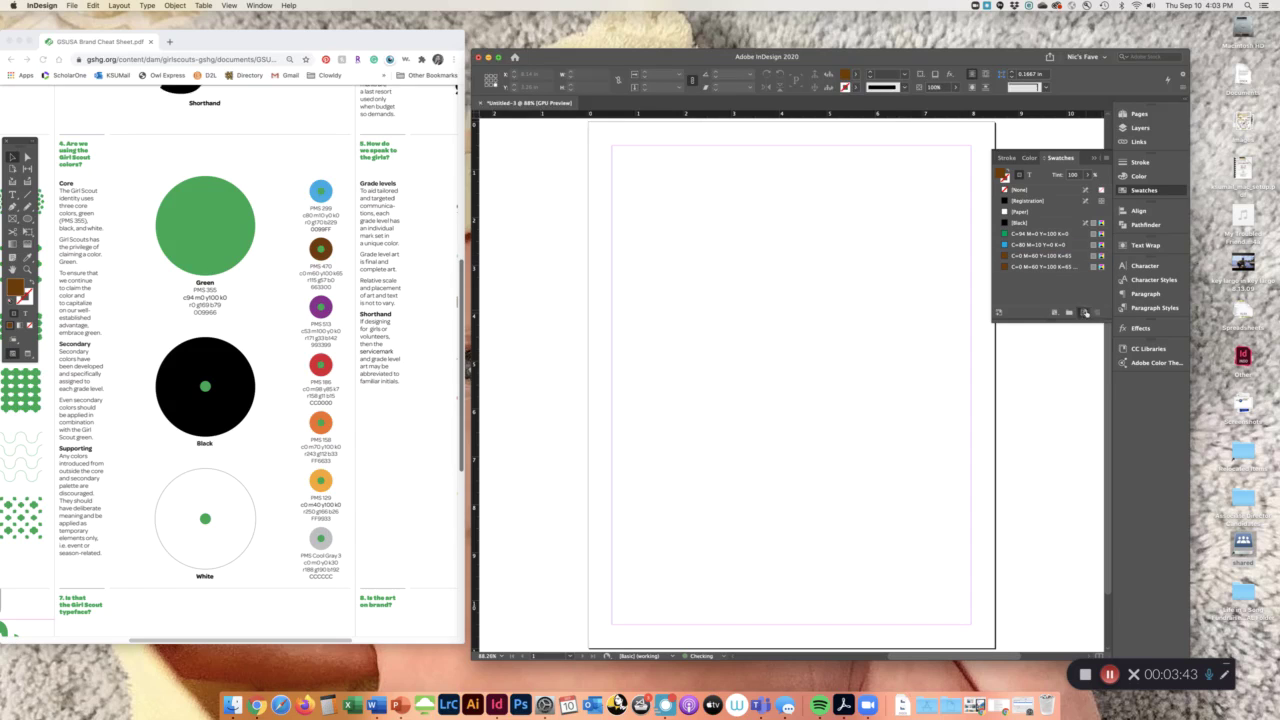
double_click(1068, 268)
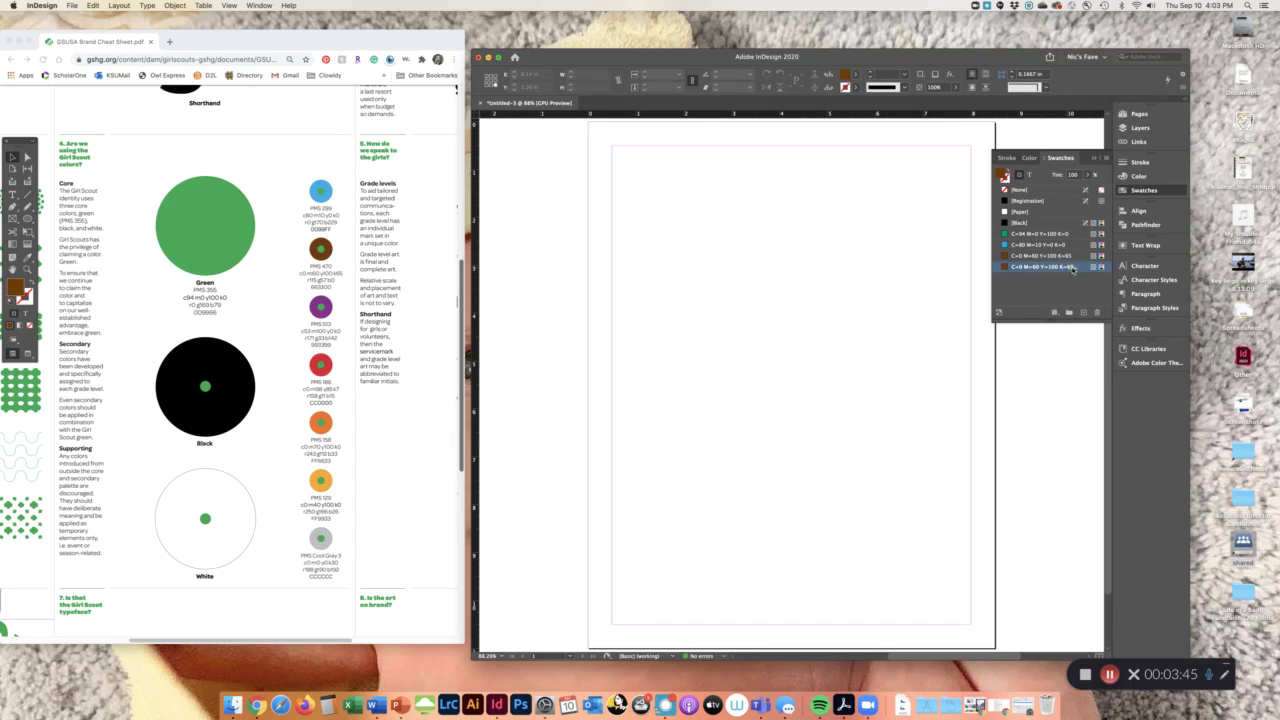
left_click(706, 310)
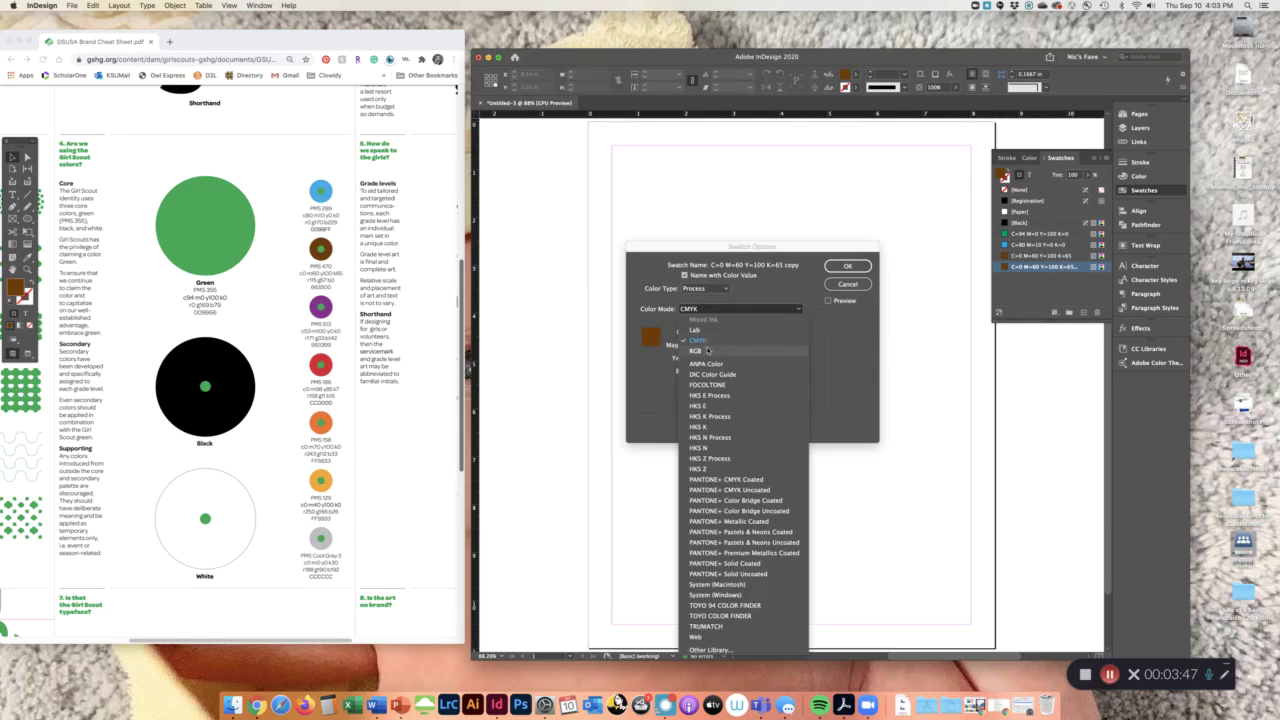
left_click(708, 350)
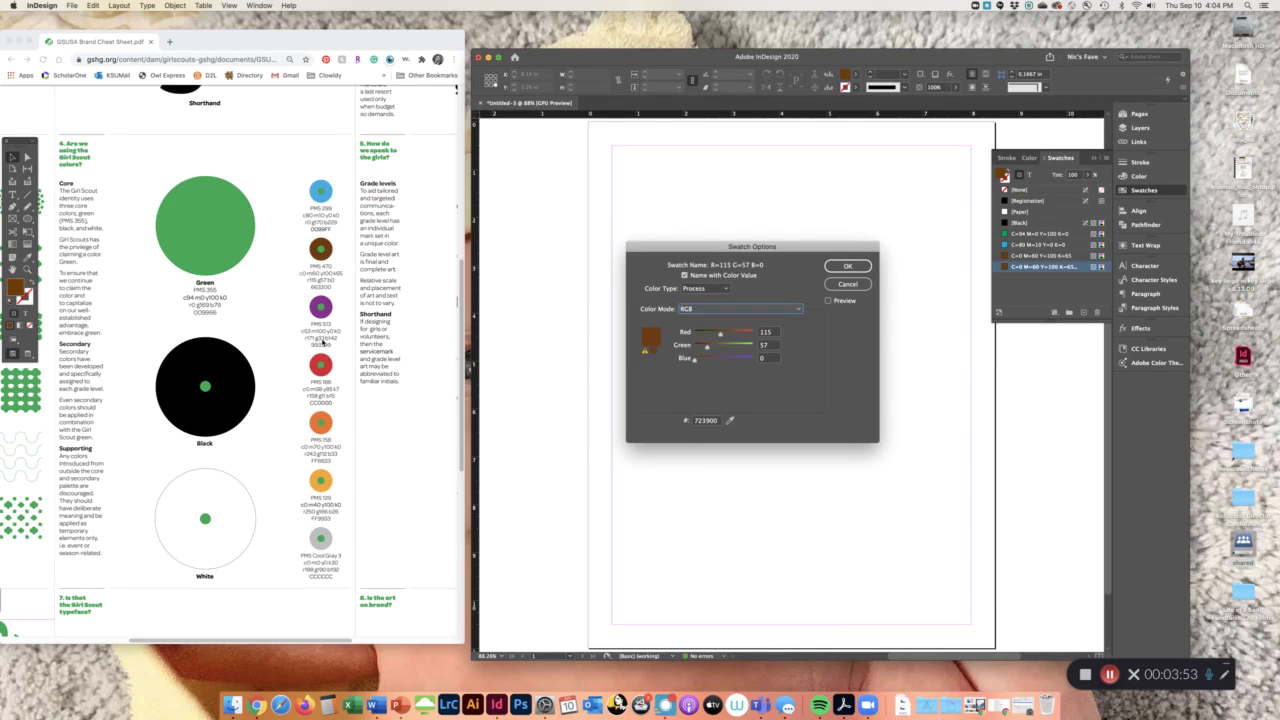
double_click(764, 333)
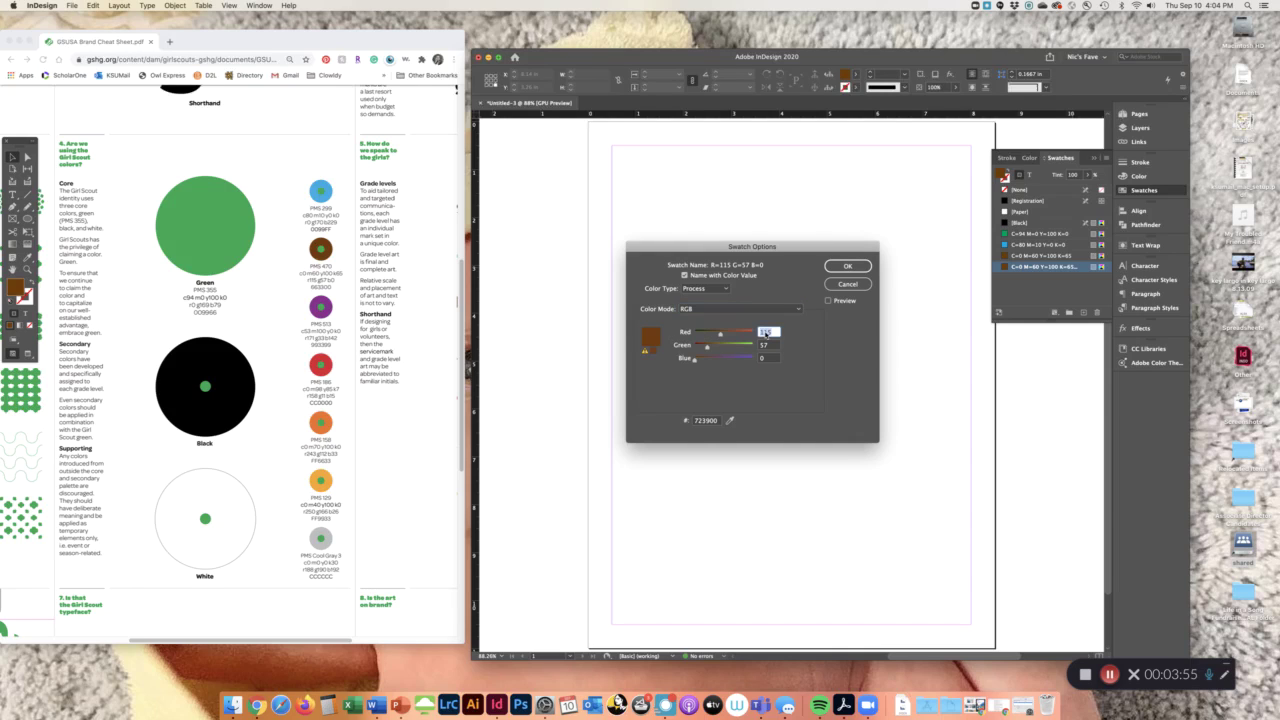
type("171")
key("Tab")
key("Tab")
type("142")
left_click(840, 272)
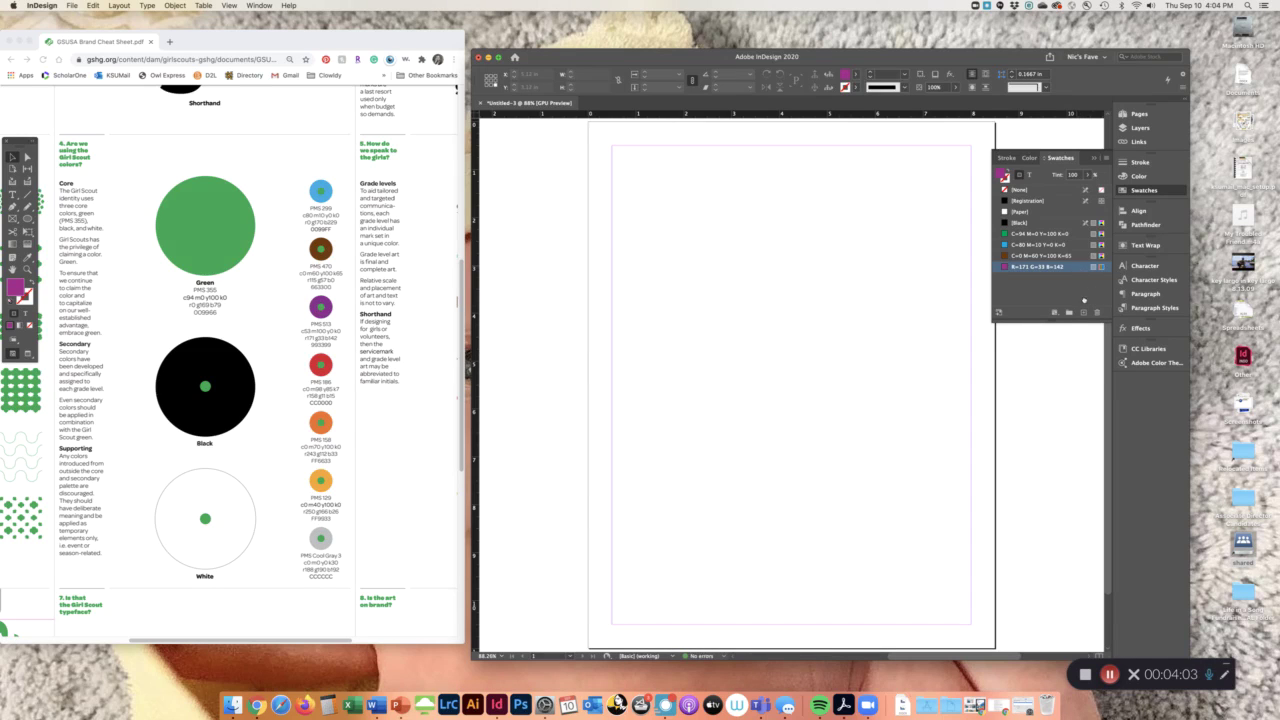
- Duplicate the purple swatch as red with hex value CC0000
left_click(1084, 312)
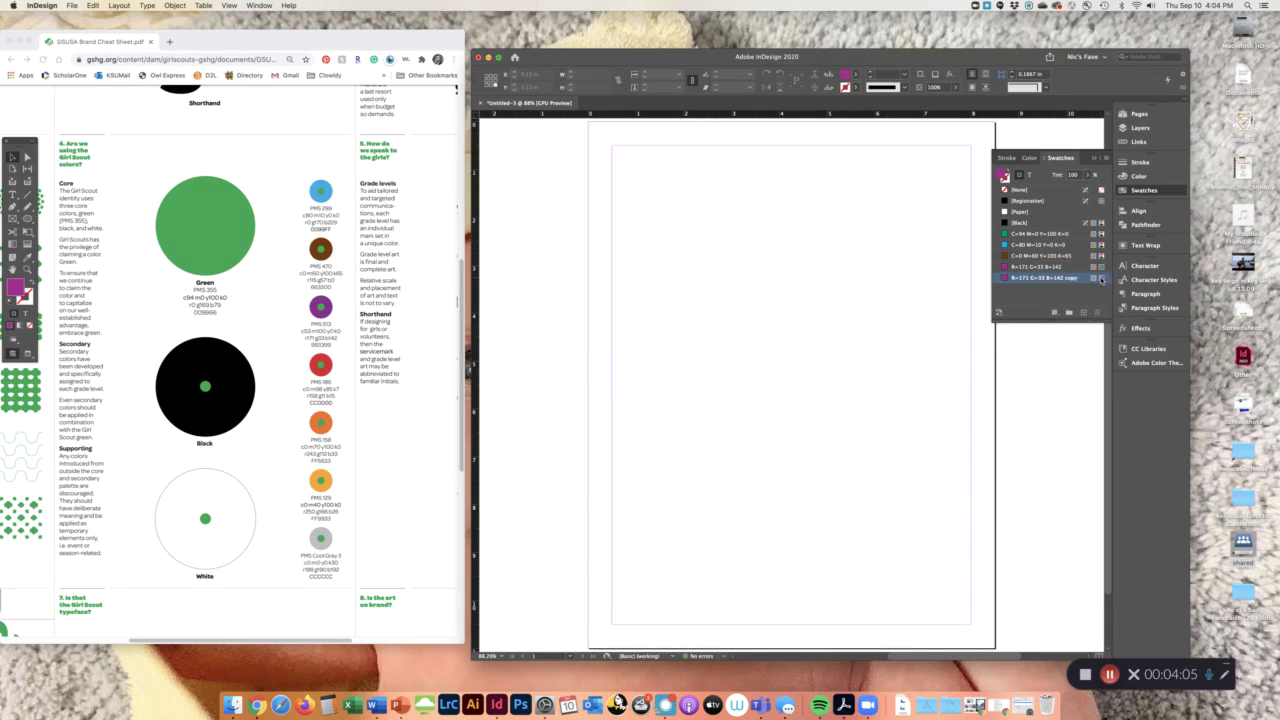
double_click(1101, 279)
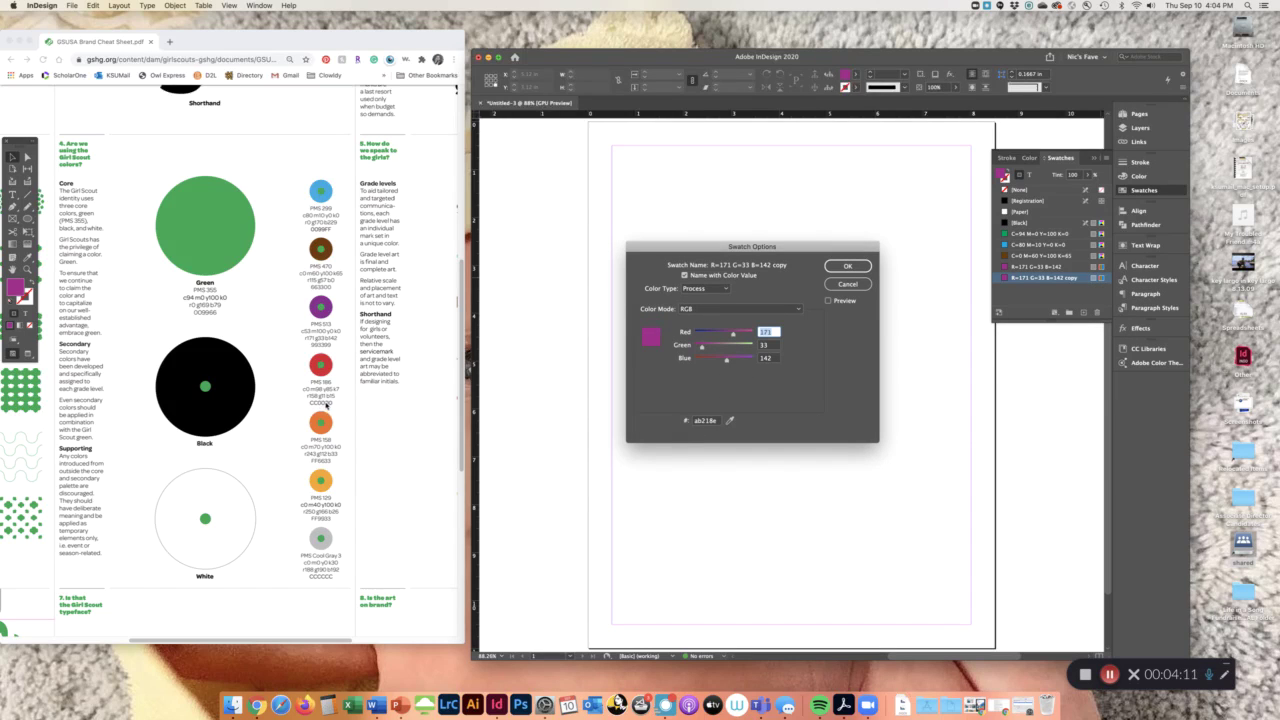
double_click(706, 420)
type("cc0000")
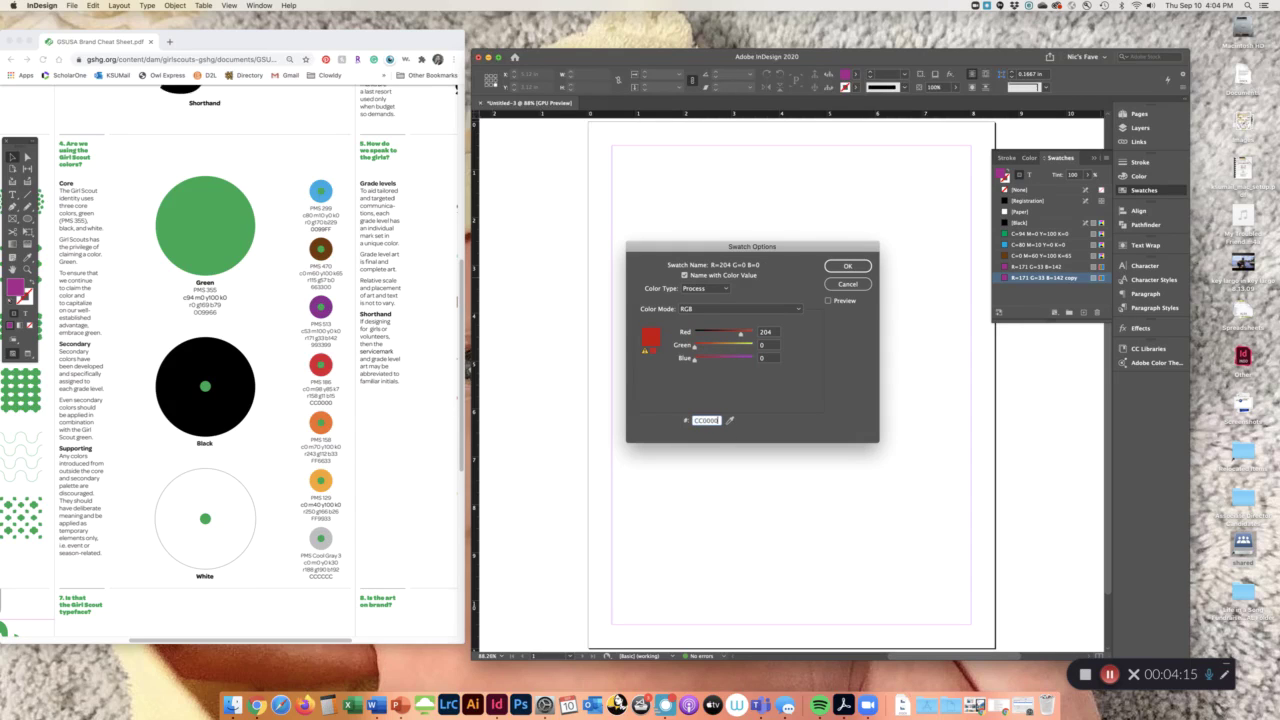
key("Return")
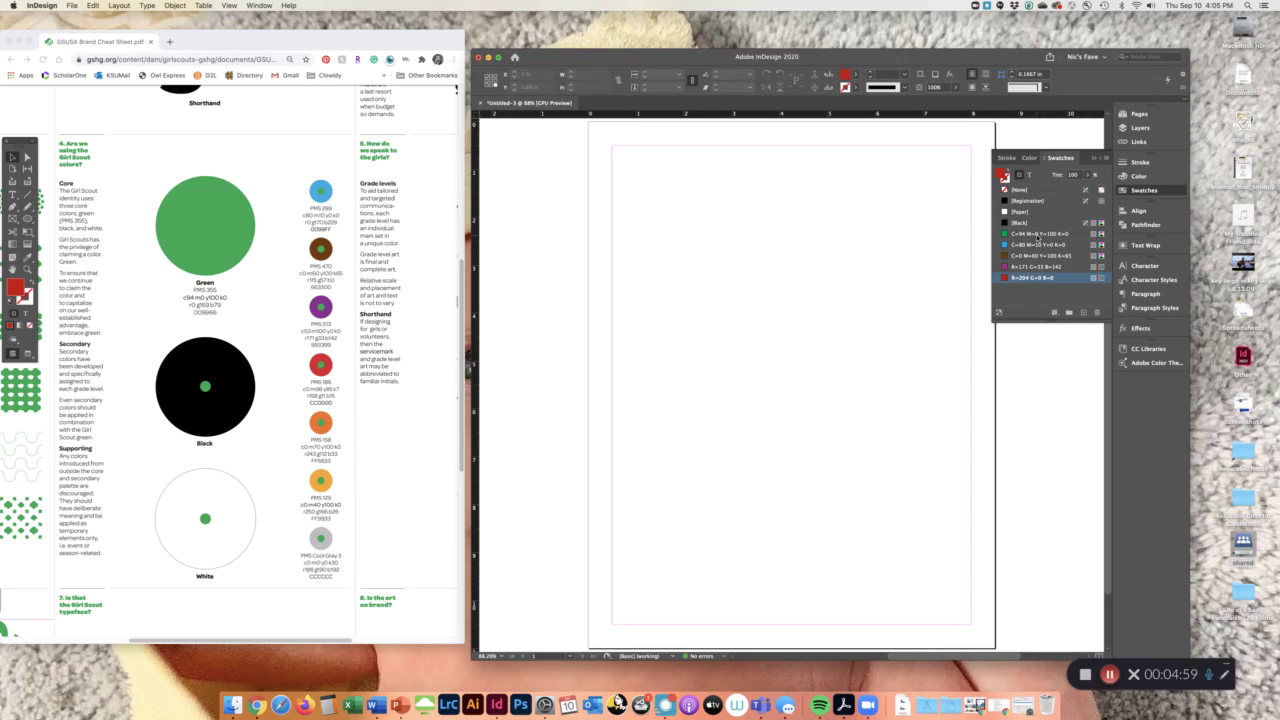
- Select the five brand swatches from green to red and start adding them to a CC Library
left_click(1038, 237)
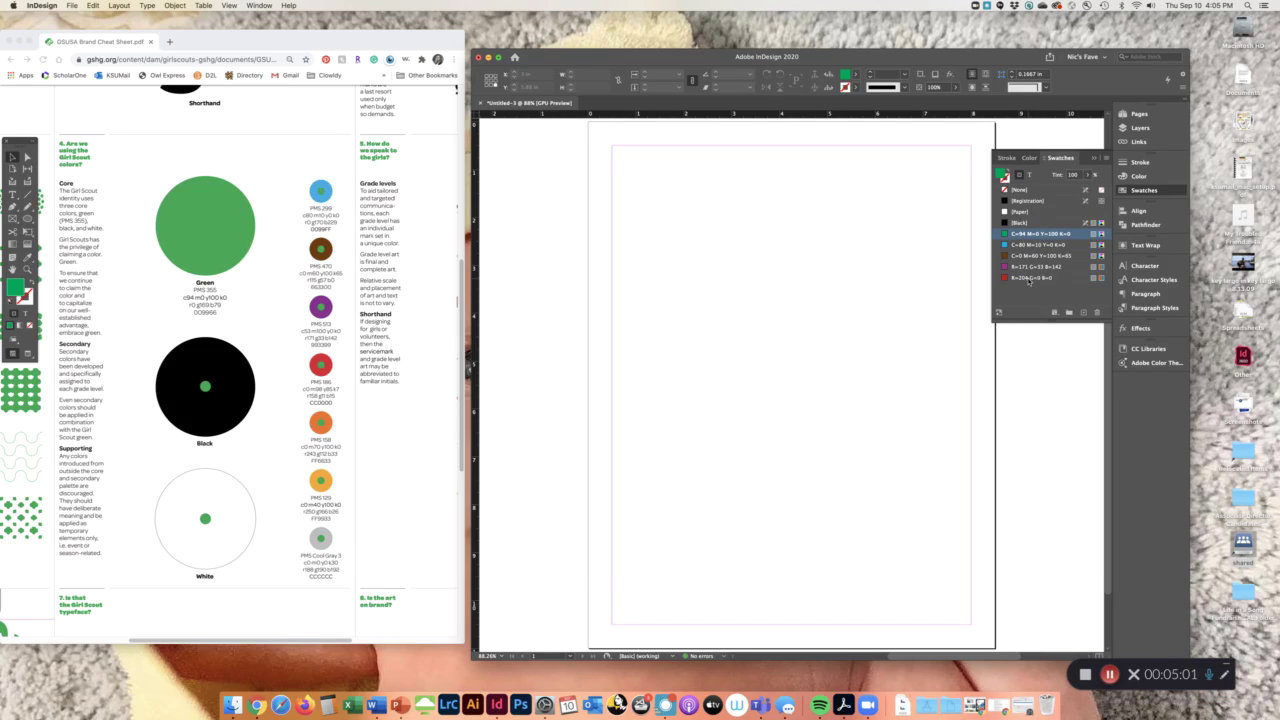
left_click(1028, 278, "shift")
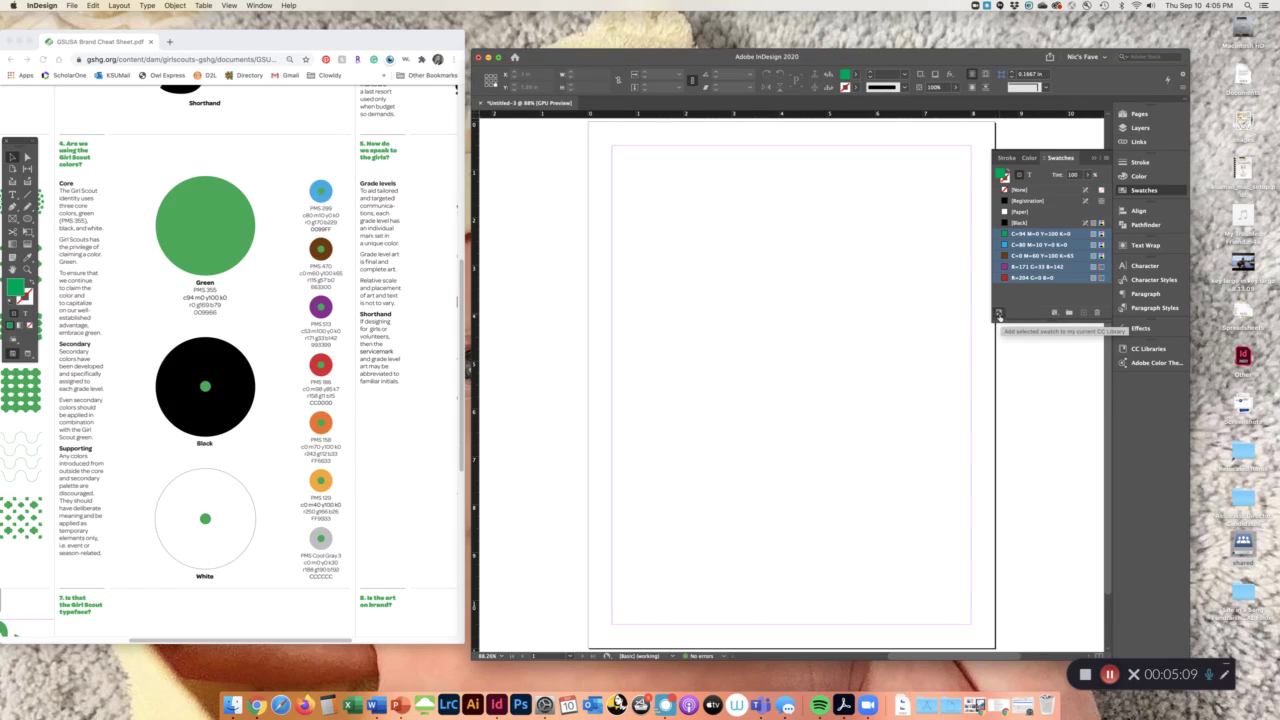
left_click(998, 315)
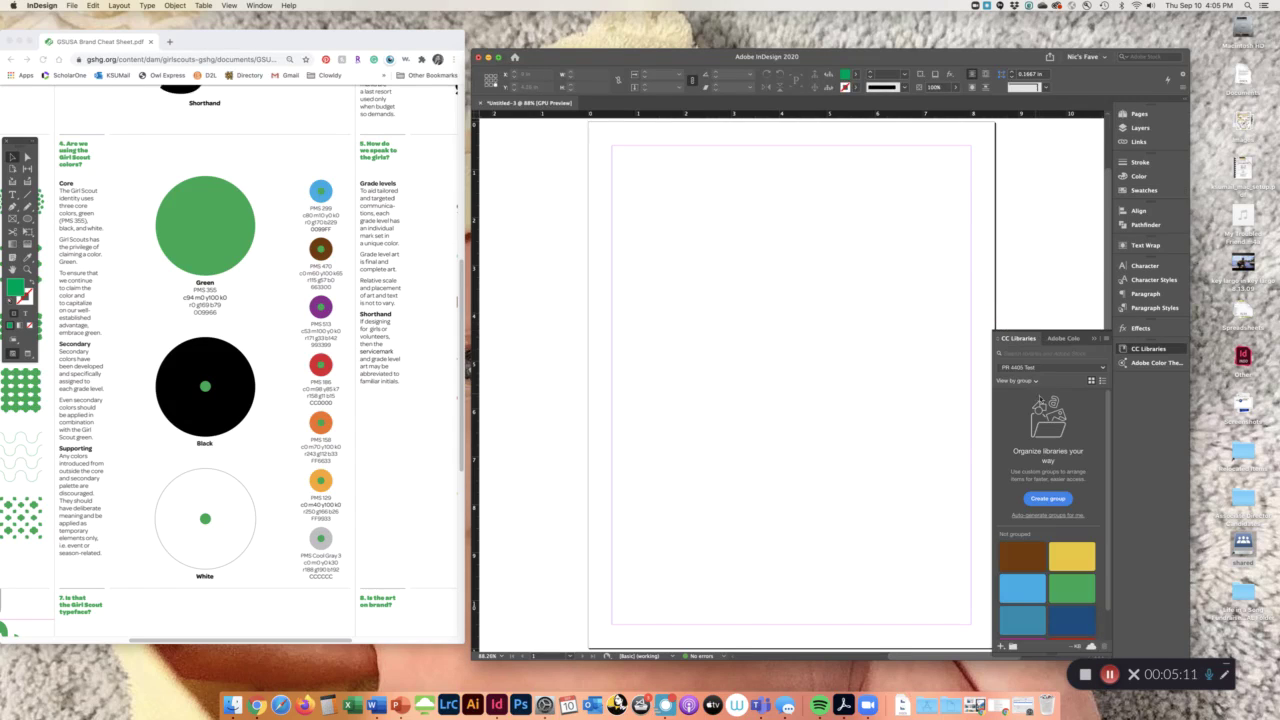
left_click(1036, 369)
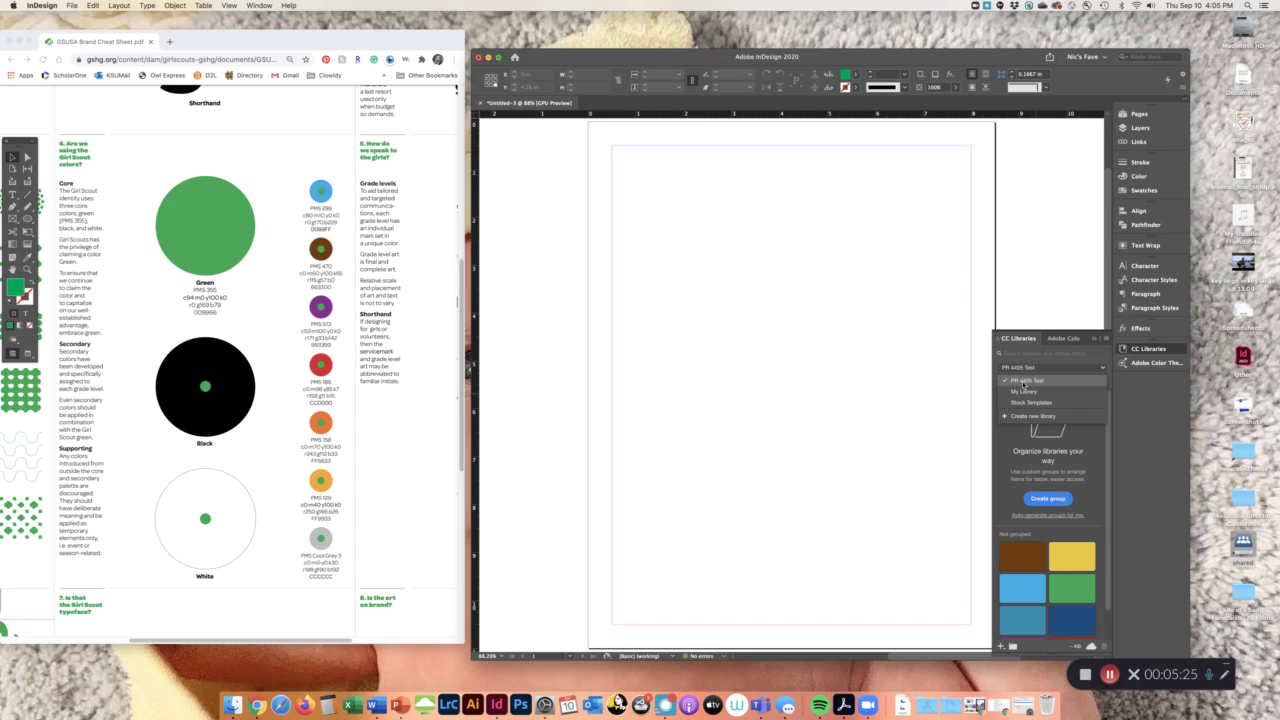
- Create a new CC library named 'Girl Scouts'
left_click(1028, 416)
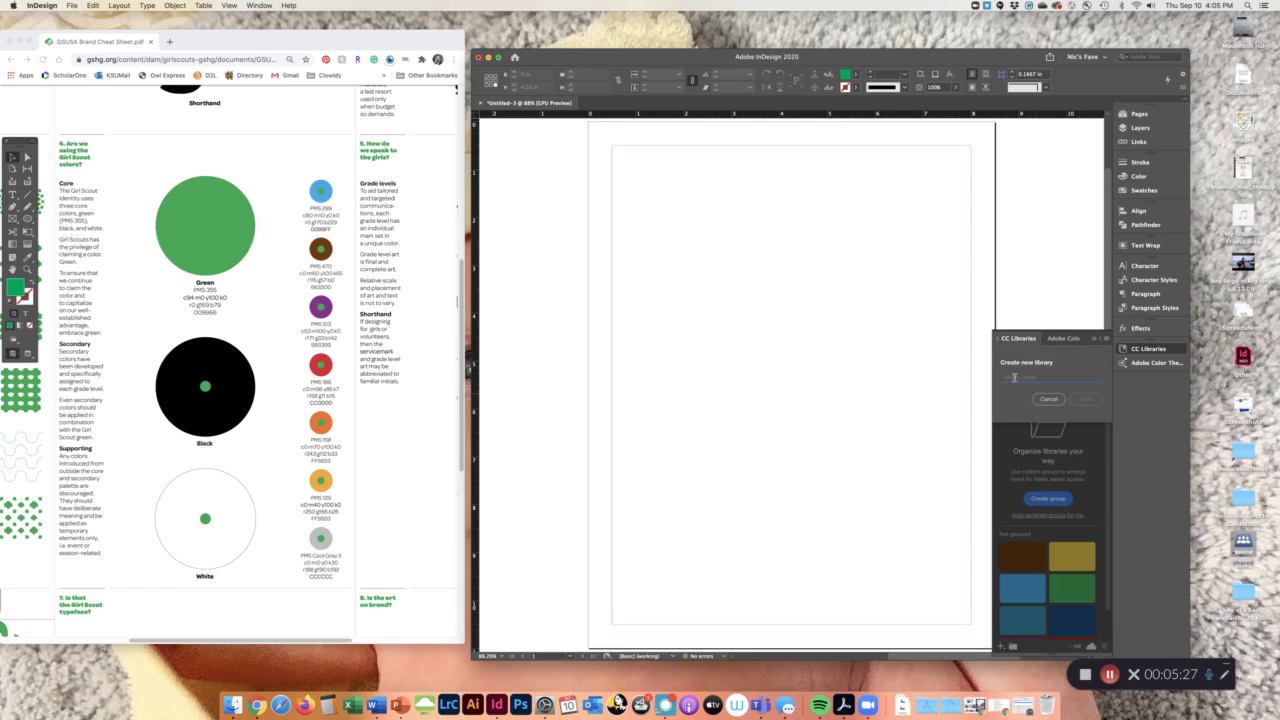
type("Girl Scouts")
left_click(1085, 400)
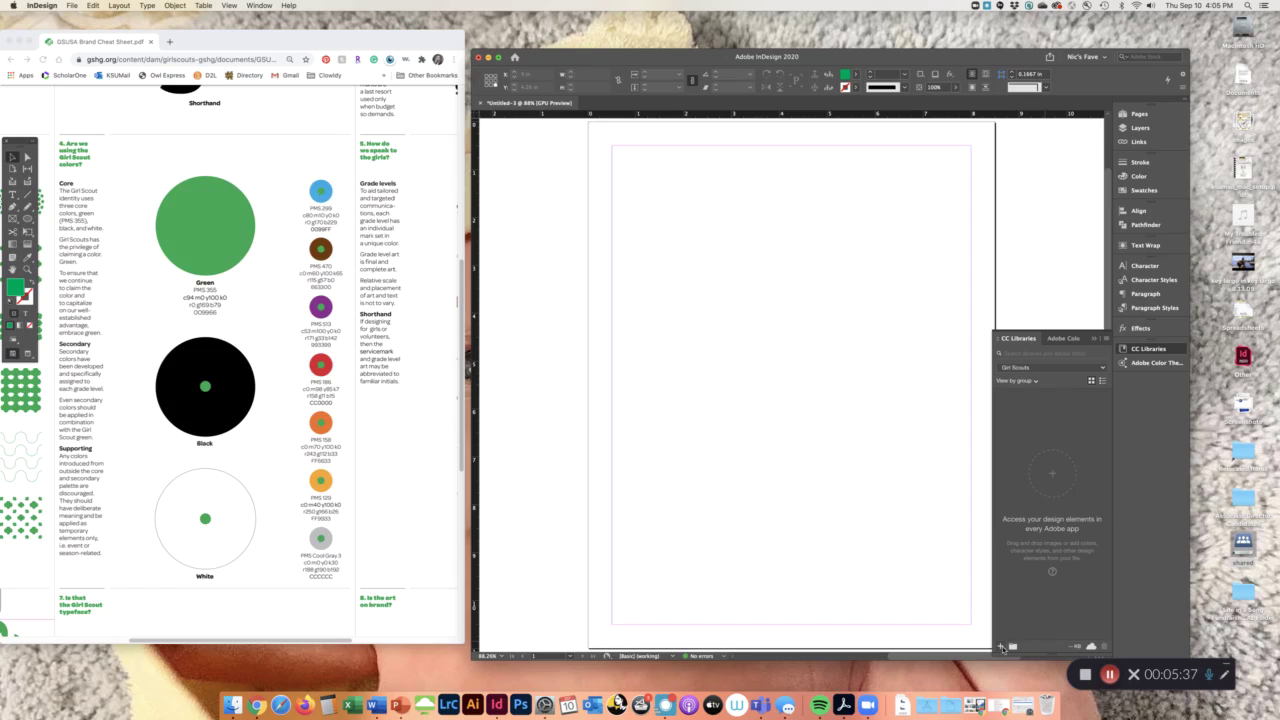
- Add the brown, blue, green, purple and red swatches to the Girl Scouts library
left_click(1001, 646)
left_click(1145, 190)
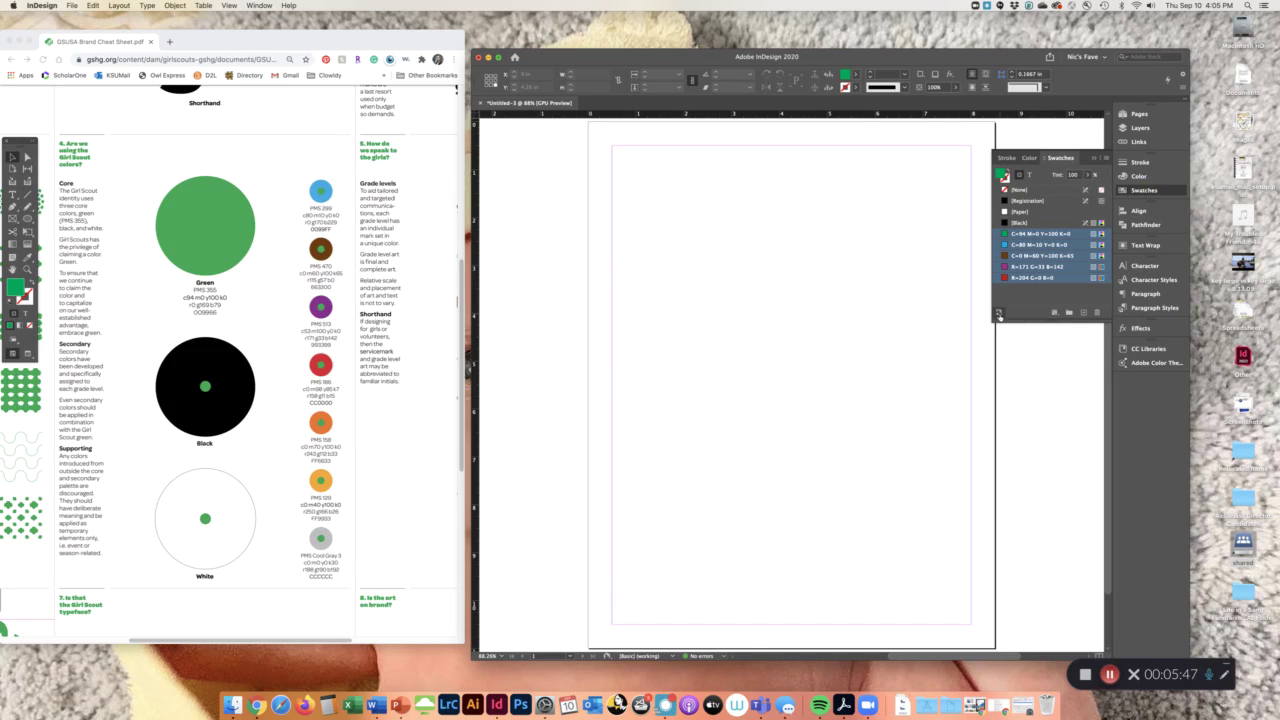
left_click(998, 314)
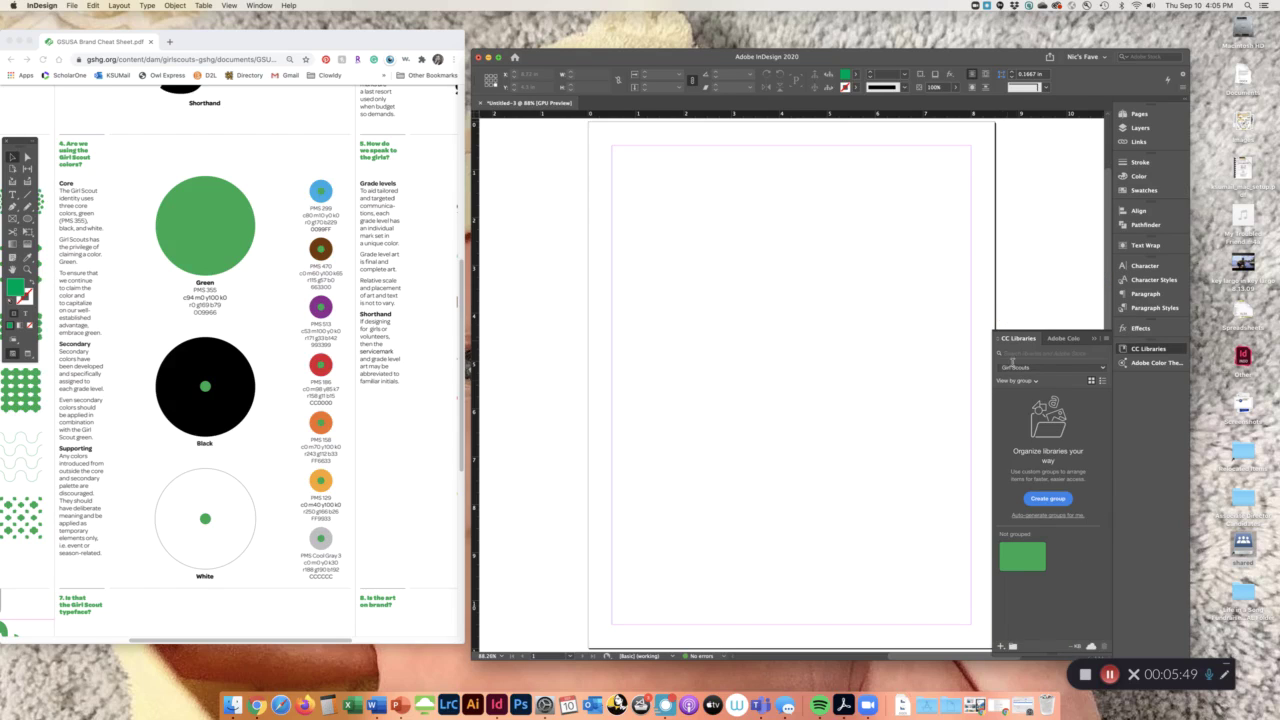
left_click(1145, 190)
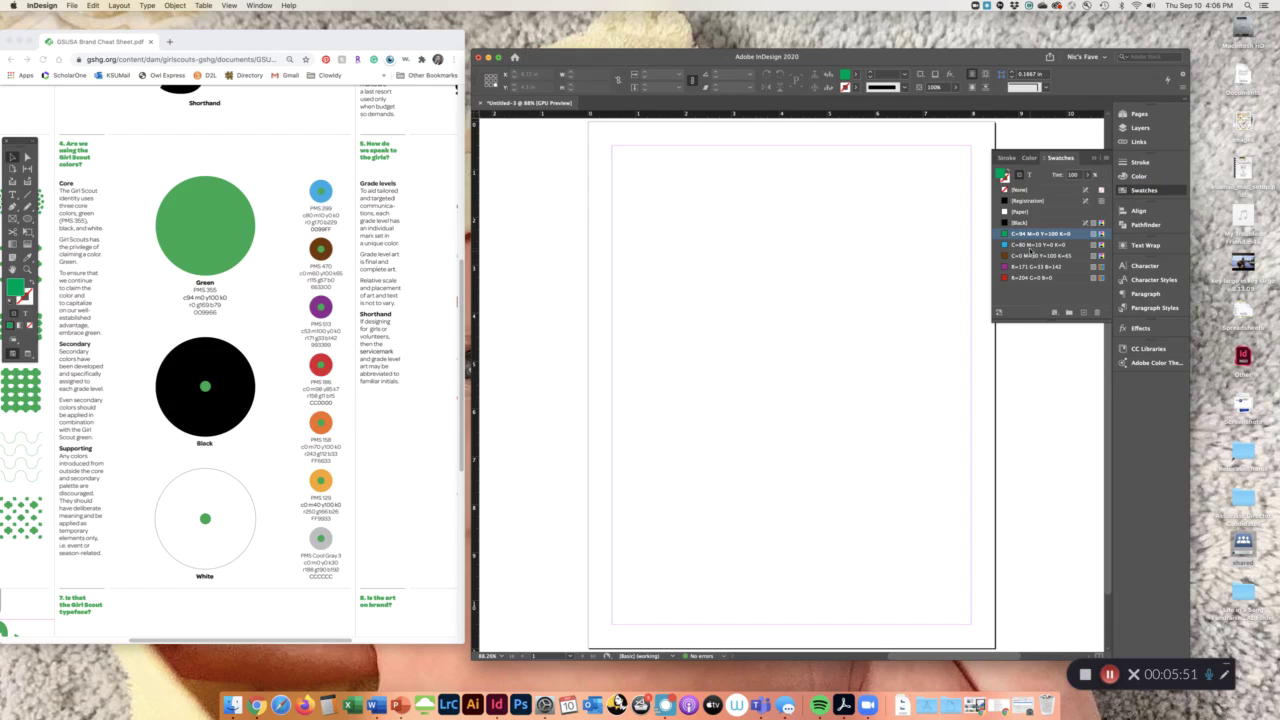
left_click(1032, 244)
left_click(1021, 279, "shift")
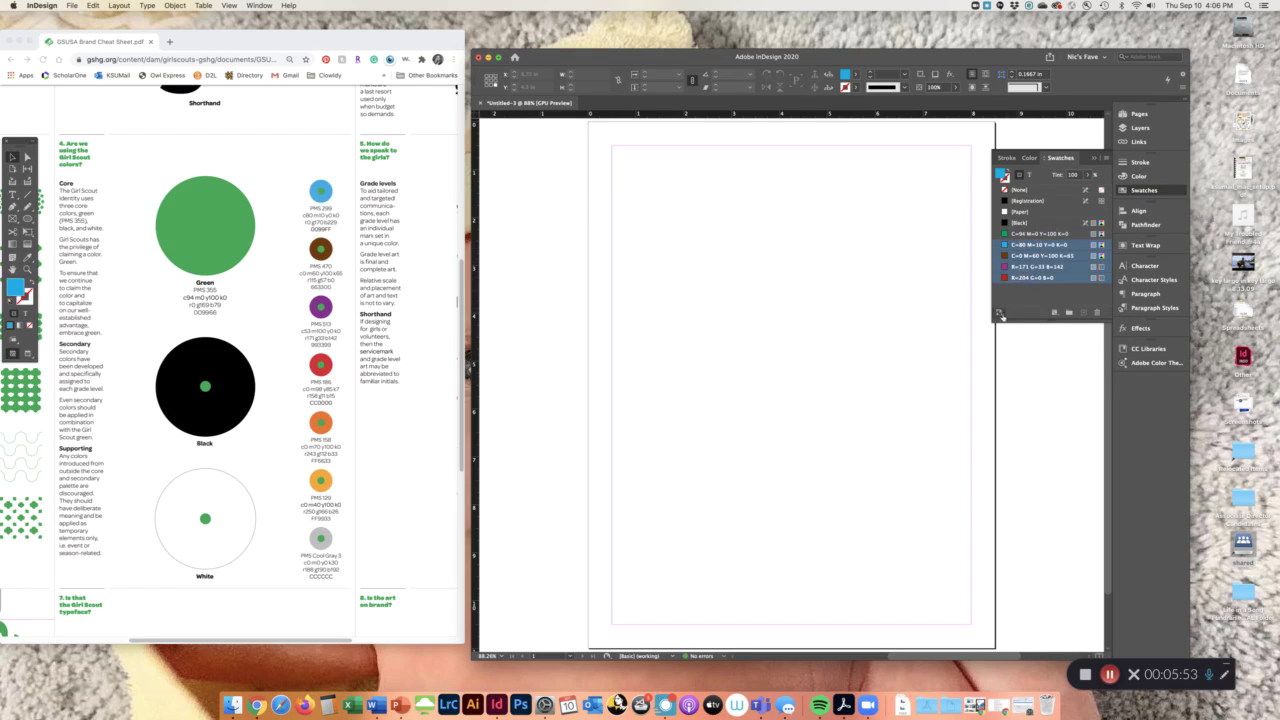
left_click(999, 313)
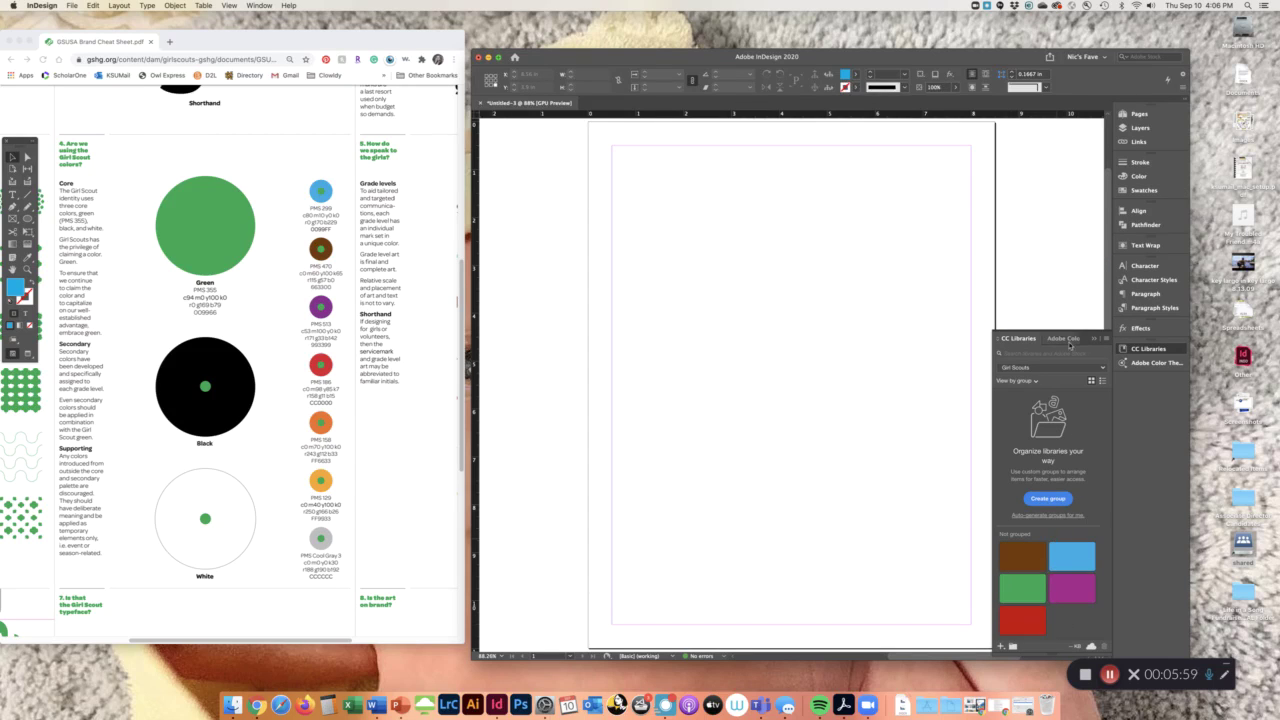
- Close Untitled-3 without saving and create a fresh blank Untitled-4 document
left_click(1144, 190)
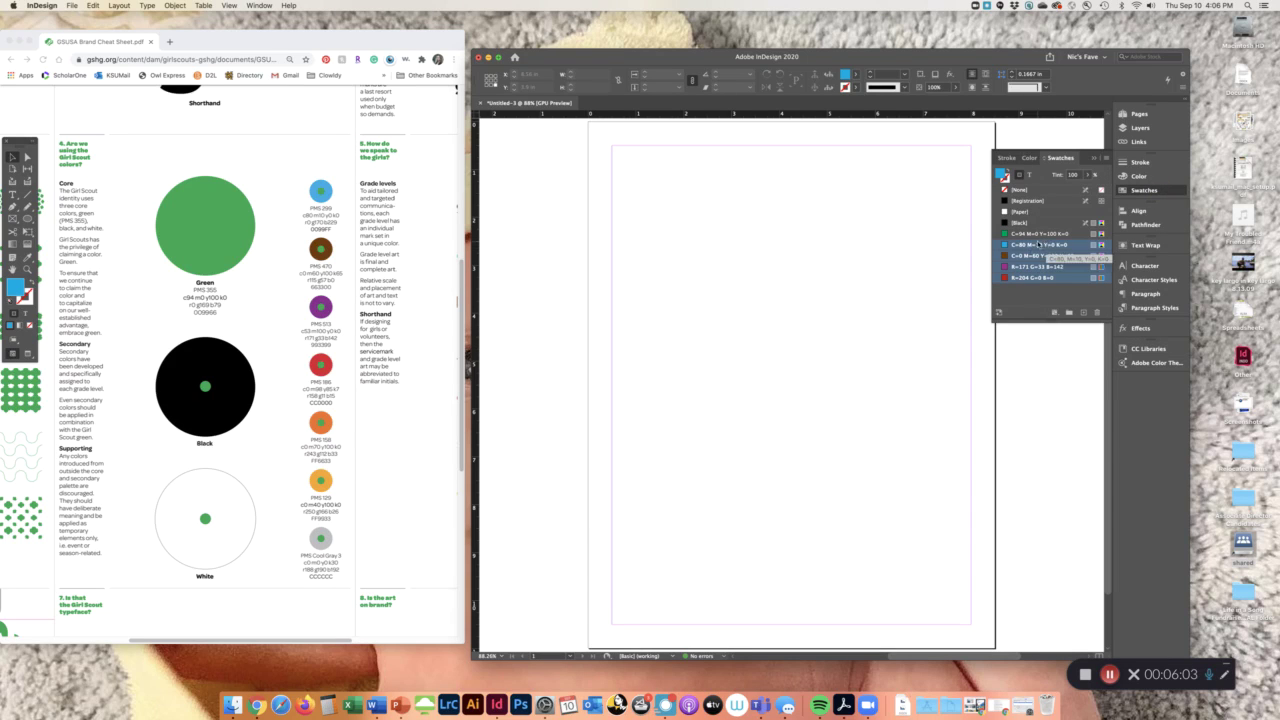
left_click(1095, 159)
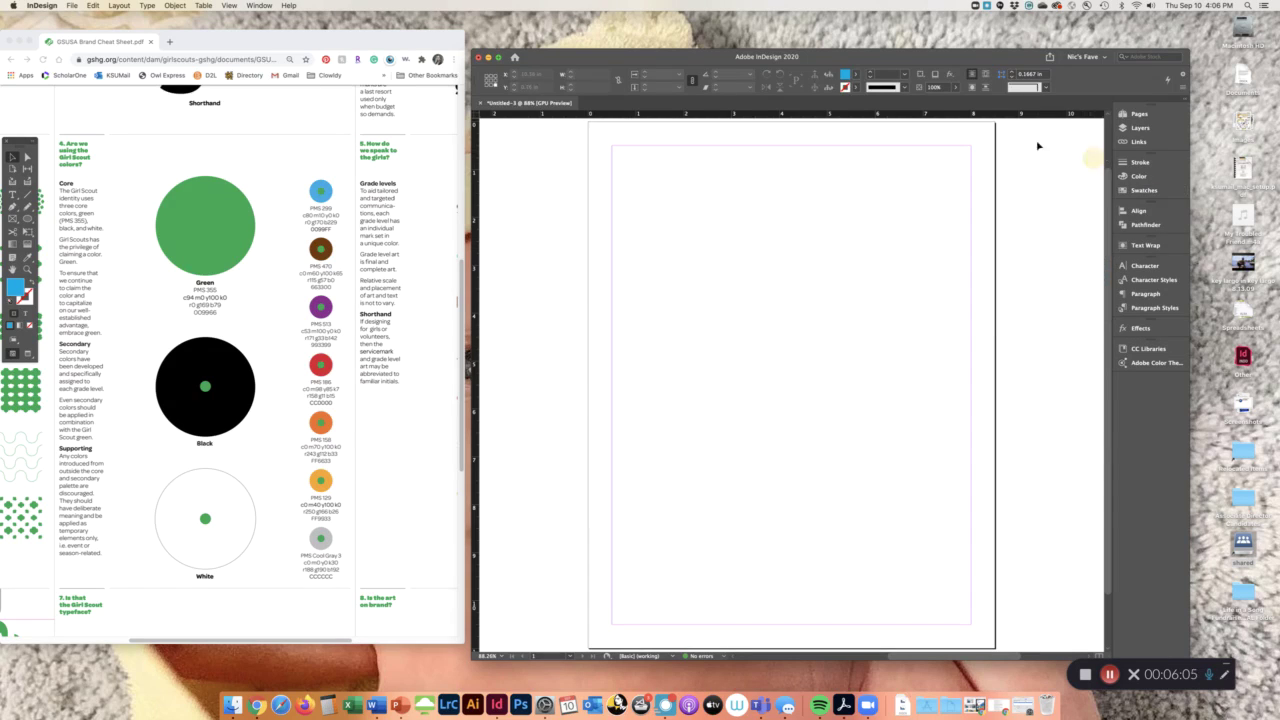
left_click(479, 104)
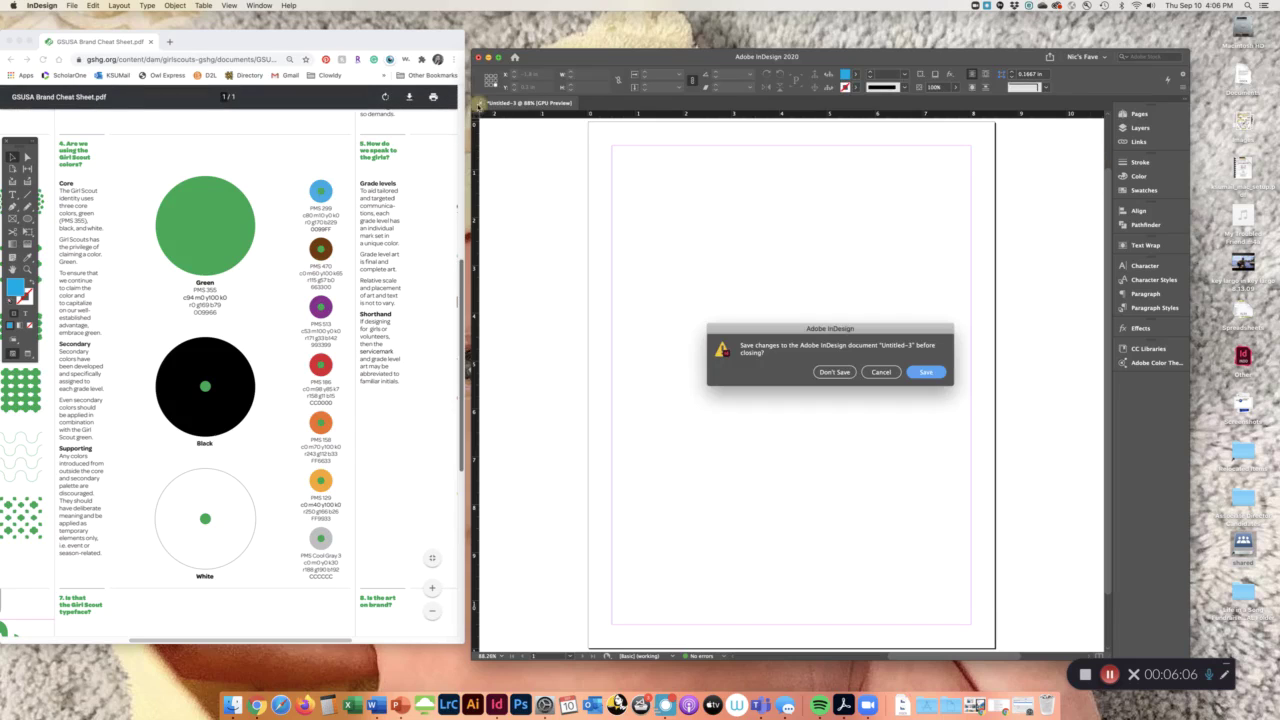
left_click(834, 372)
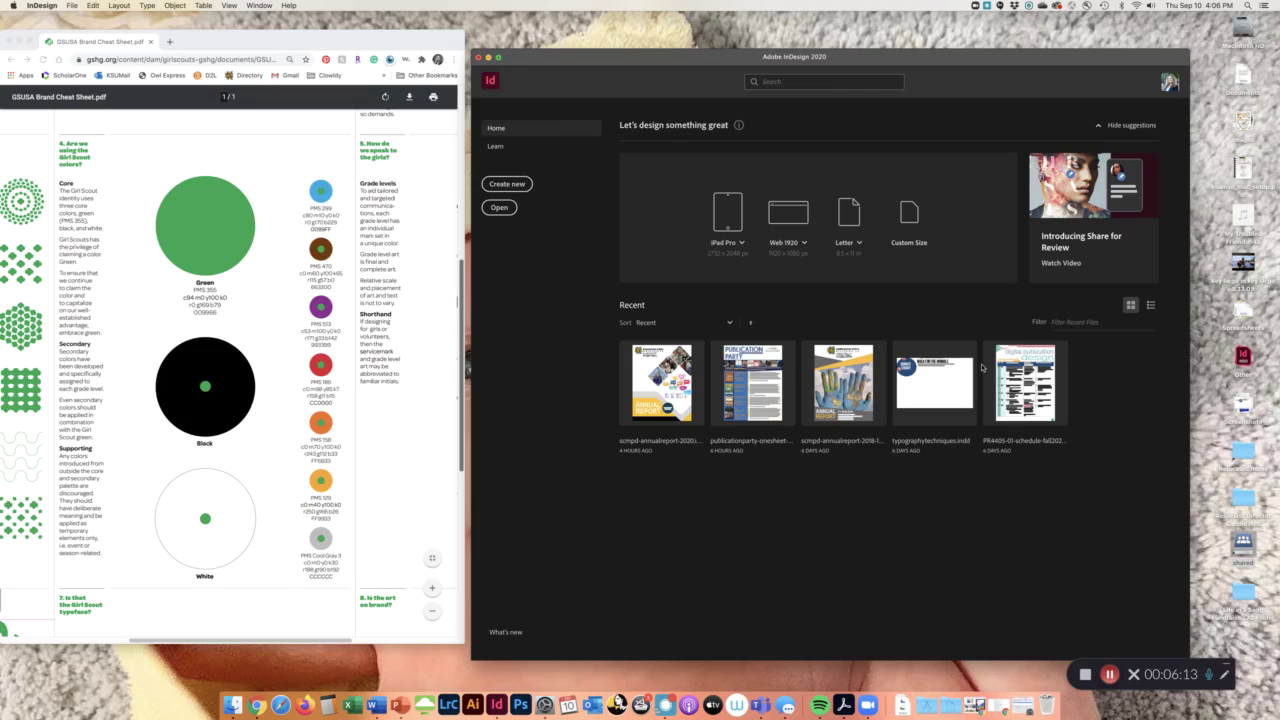
left_click(517, 184)
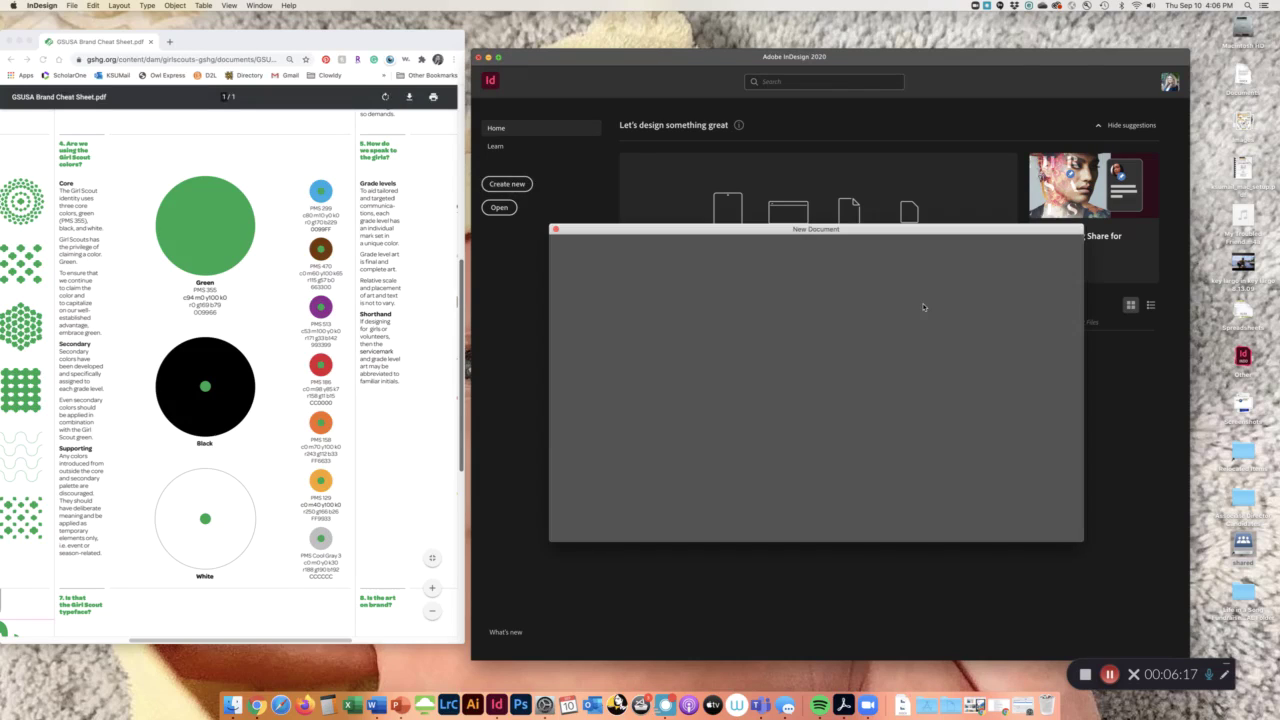
left_click(1050, 523)
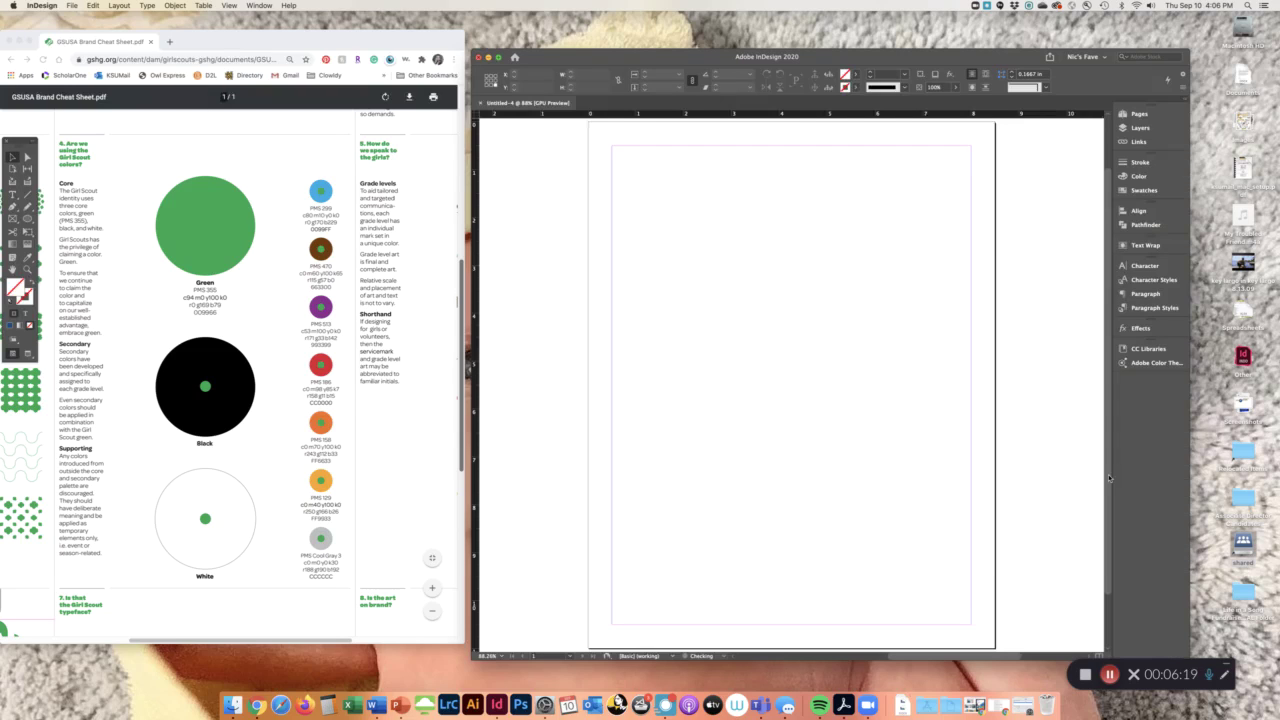
- Add the Girl Scouts library's blue, green, purple and red colours to Untitled-4's swatches
left_click(1143, 190)
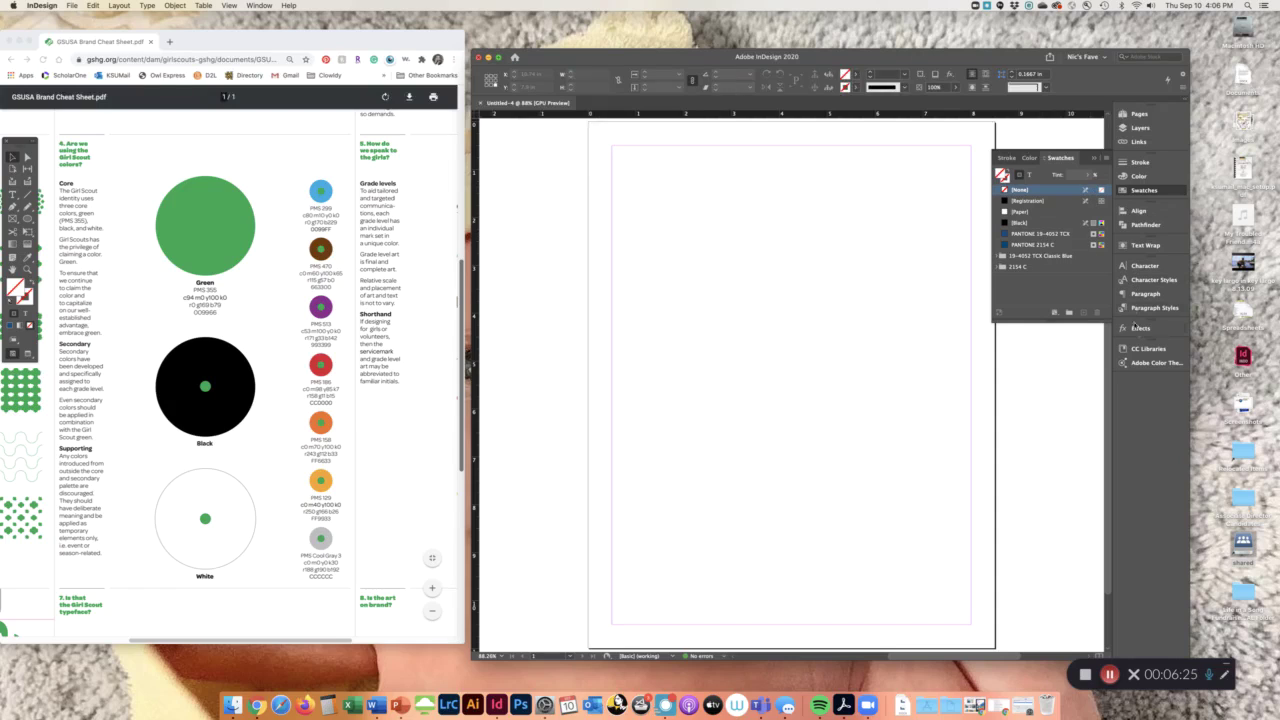
left_click(1160, 349)
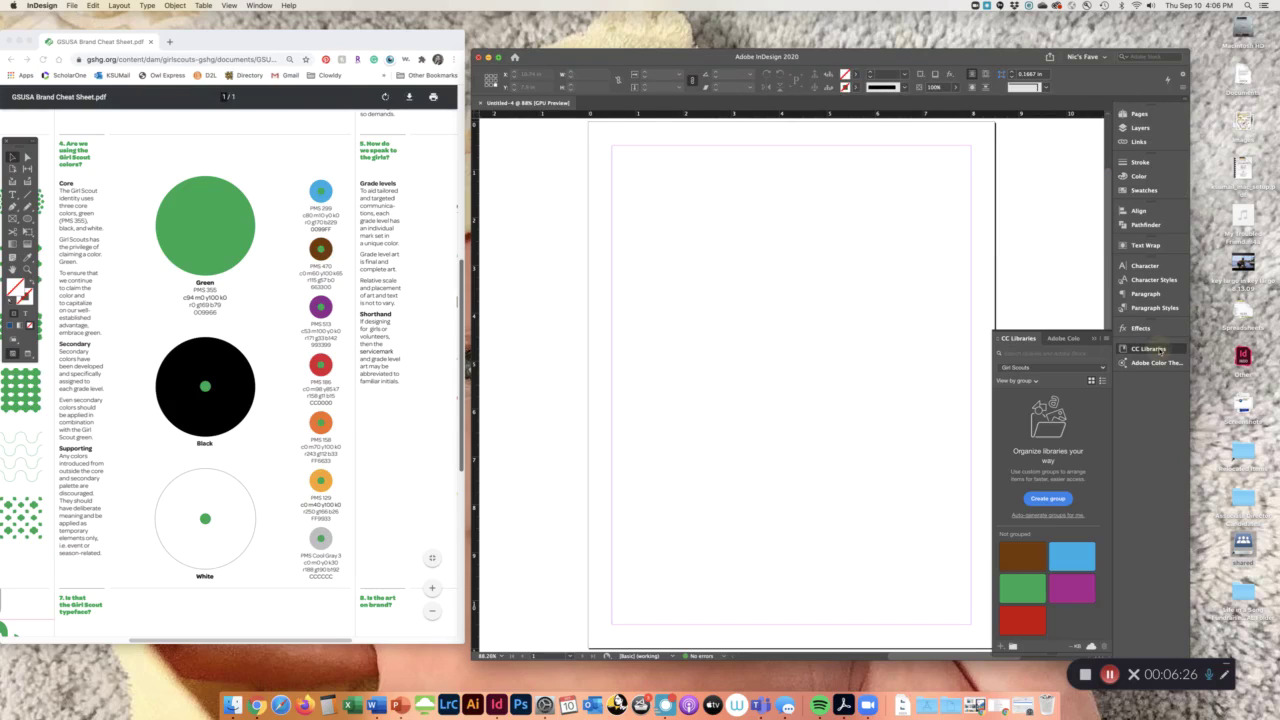
right_click(1073, 552)
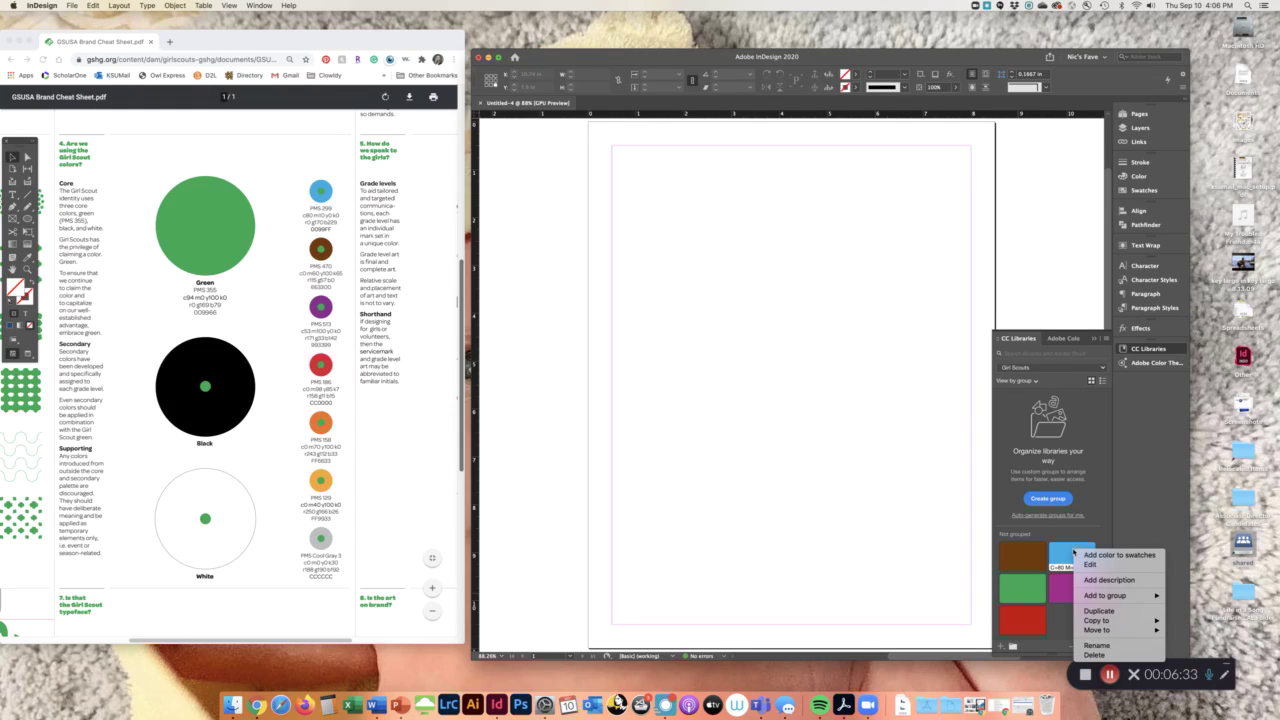
left_click(1100, 555)
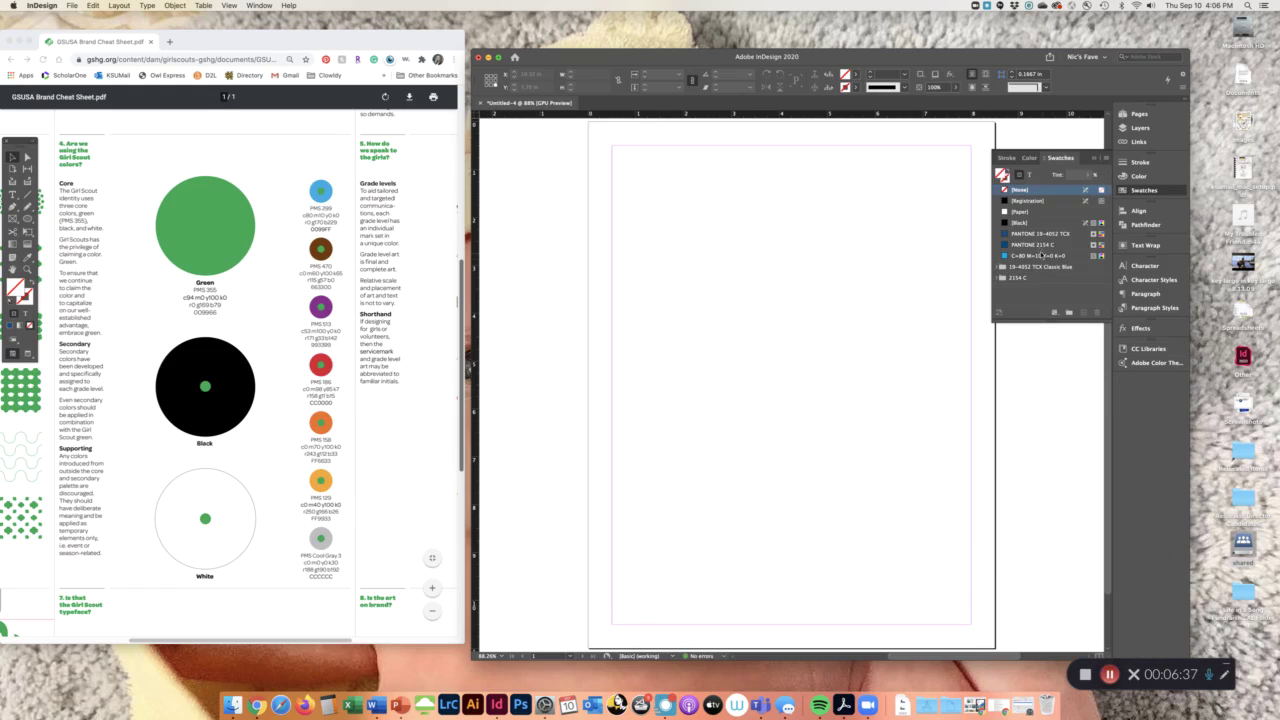
left_click(1145, 350)
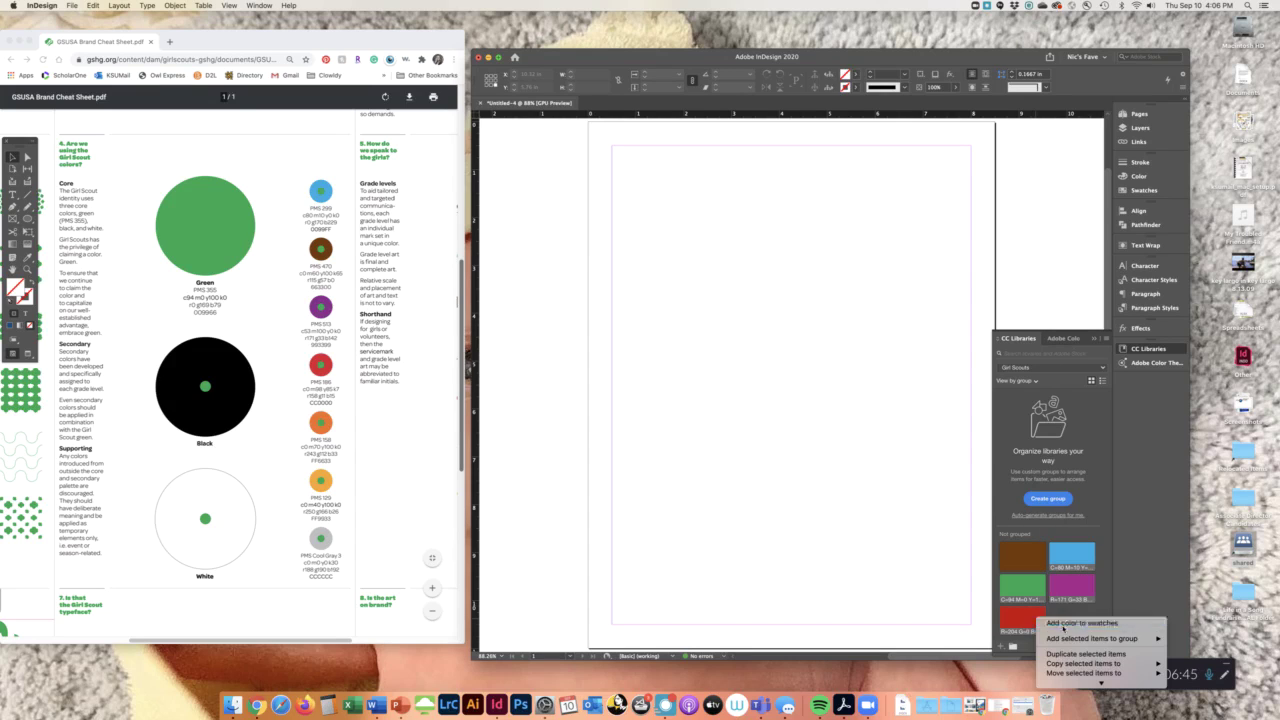
key("F5")
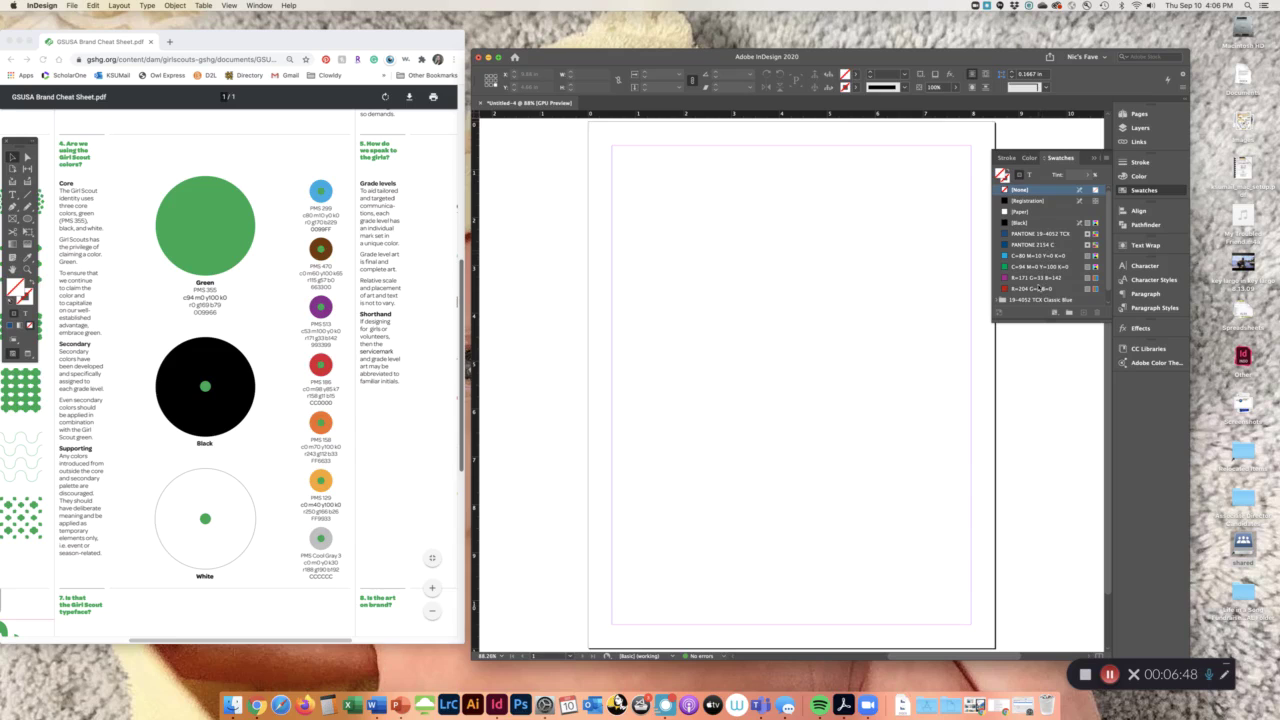